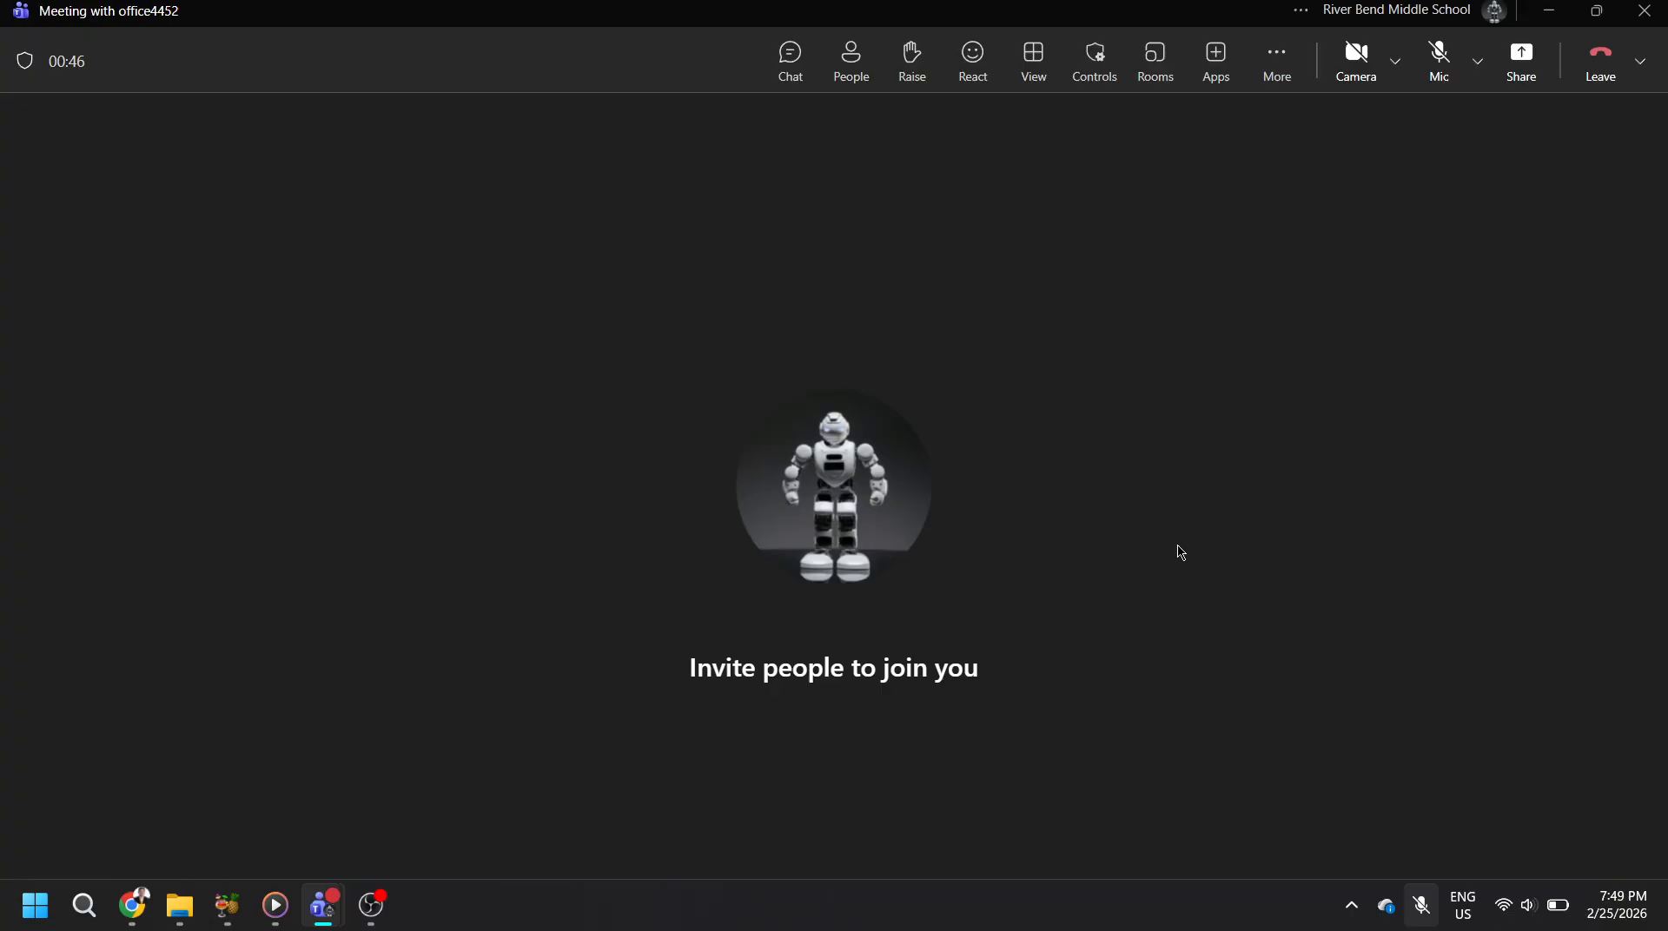
Open the Together mode scene chooser and browse the available scenes down to Natterhub Classroom.
{"action": "left_click", "coordinate": [1048, 71]}
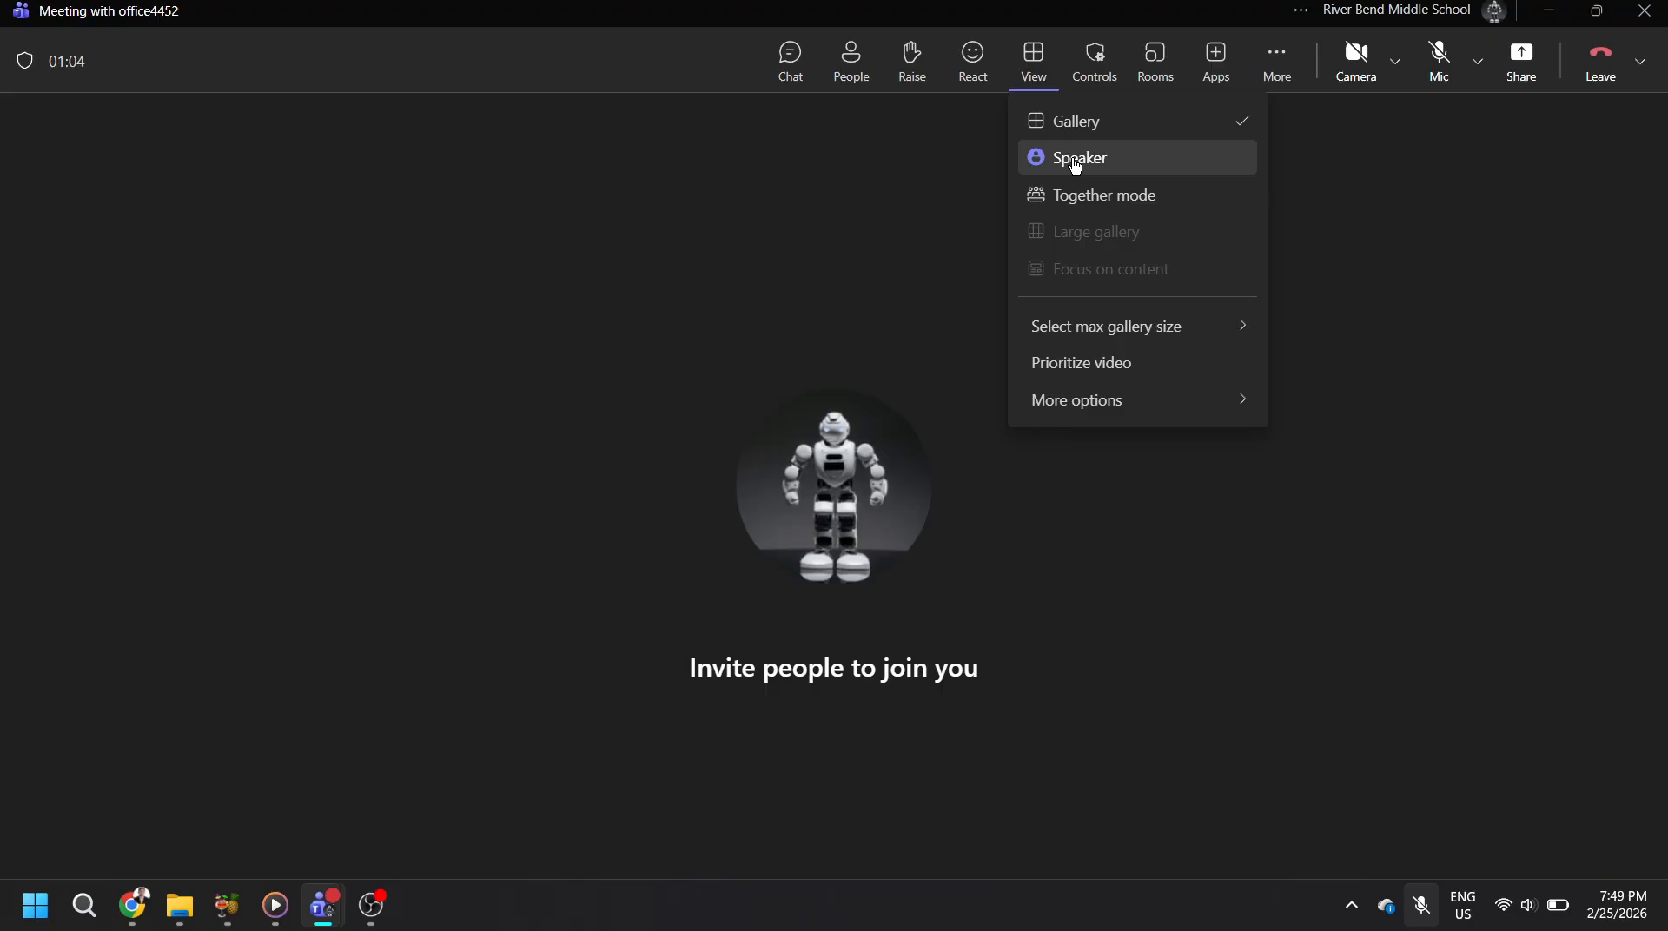
{"action": "left_click", "coordinate": [1079, 194]}
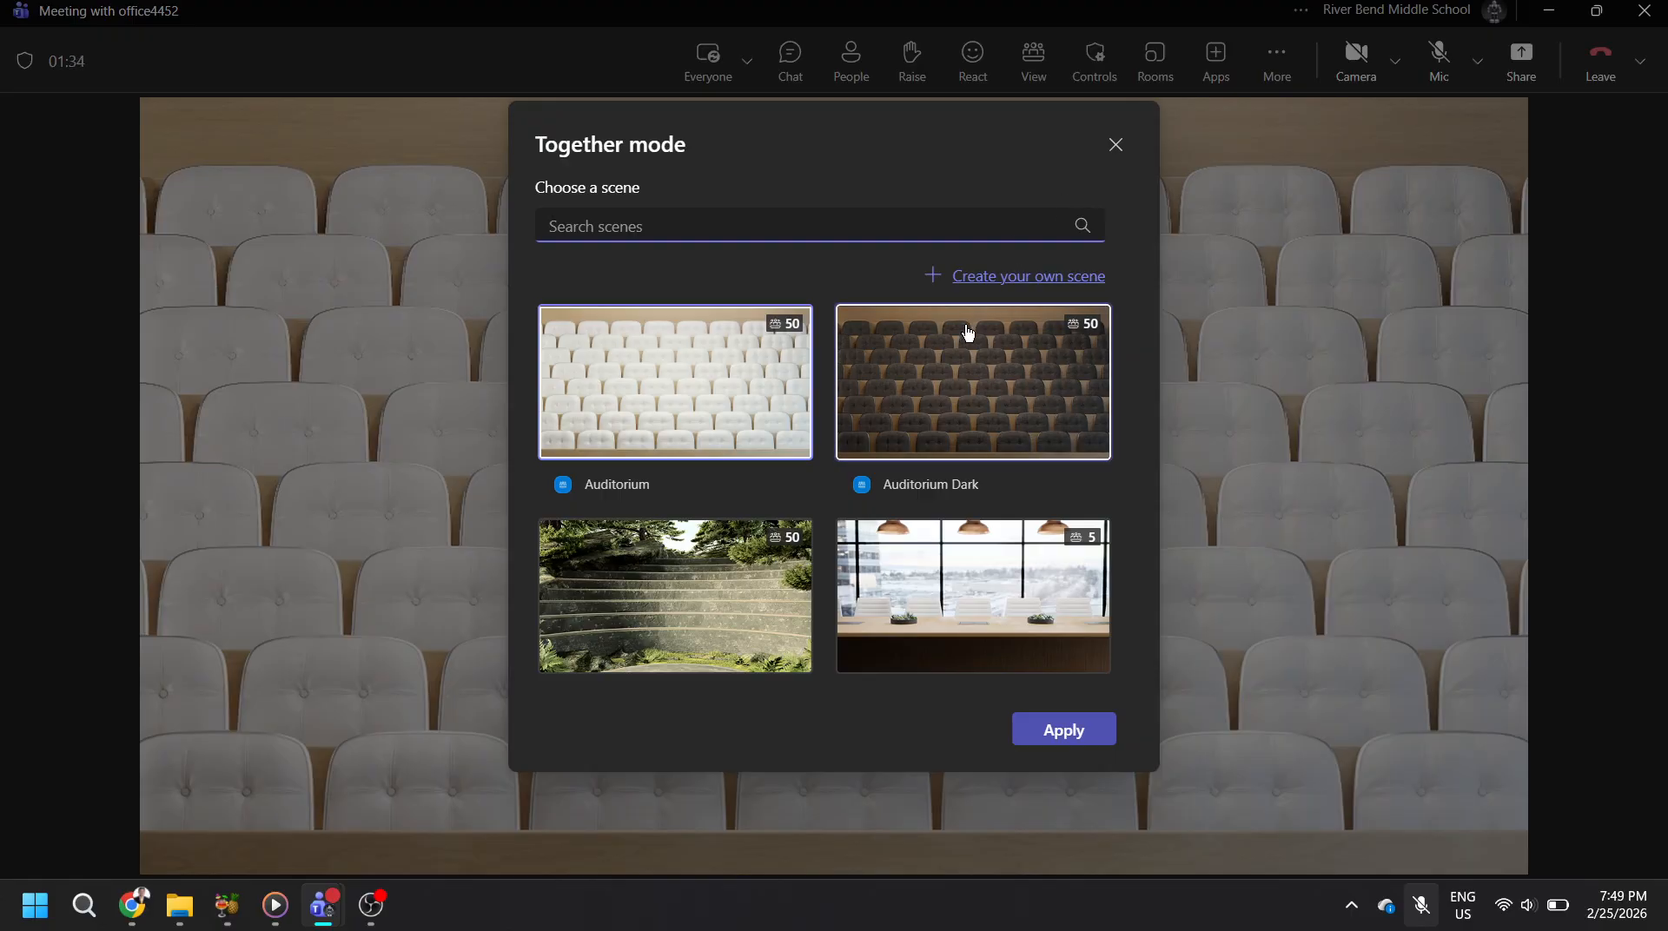
{"action": "scroll", "coordinate": [968, 333], "scroll_direction": "down", "scroll_amount": 3}
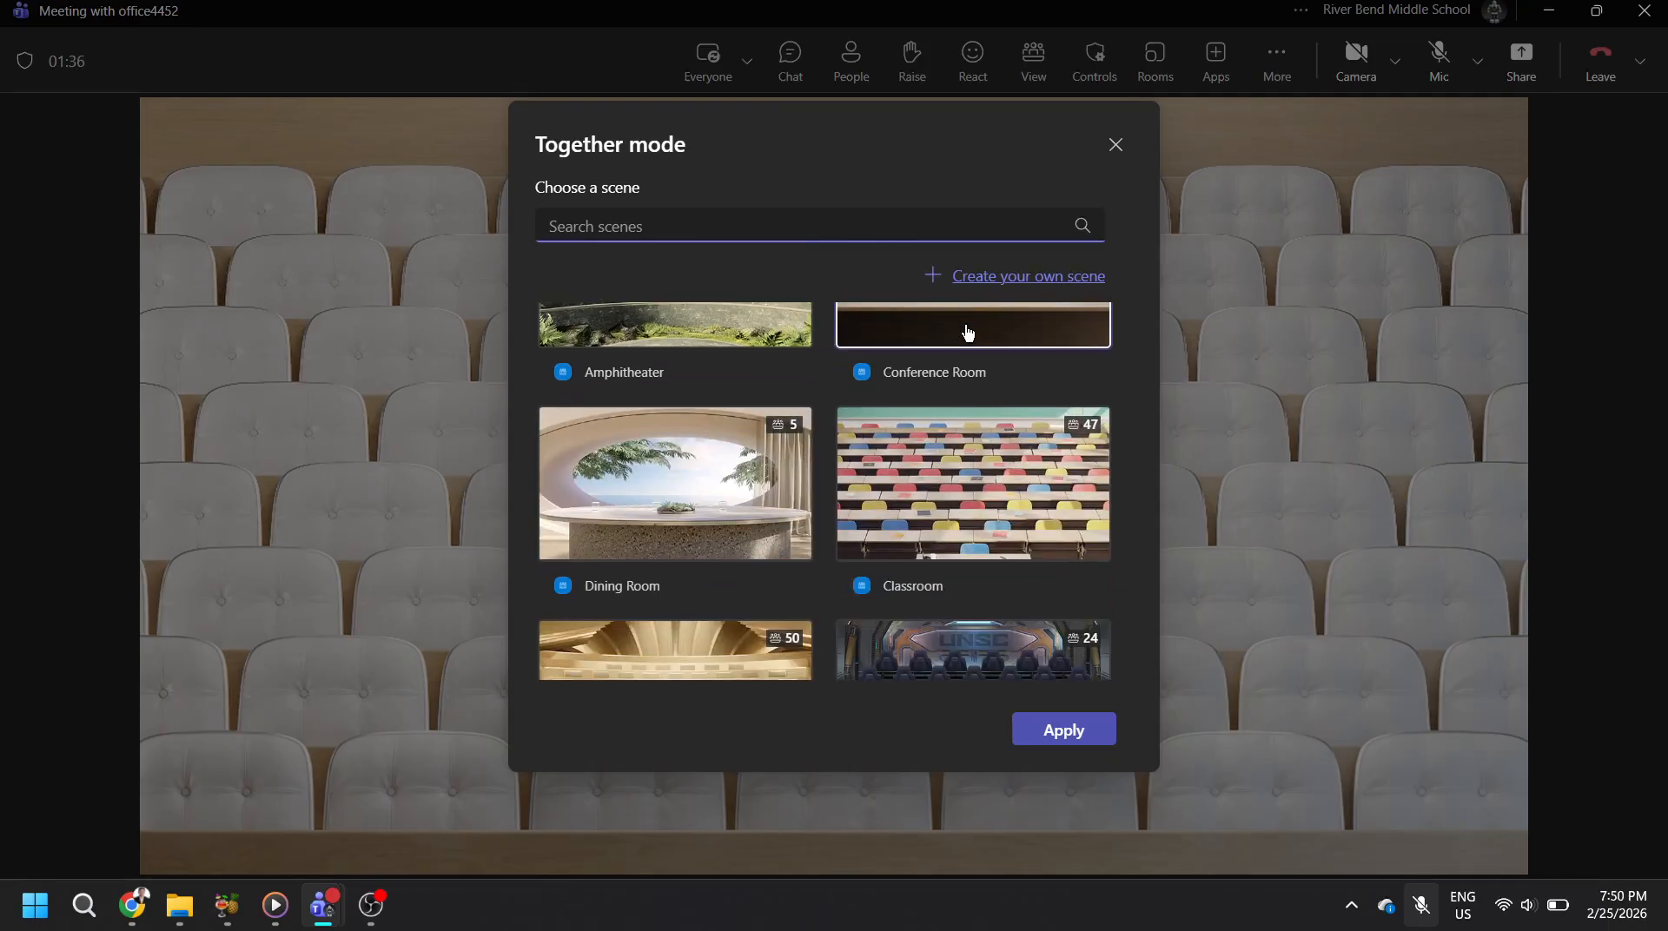
{"action": "scroll", "coordinate": [969, 333], "scroll_direction": "down", "scroll_amount": 2}
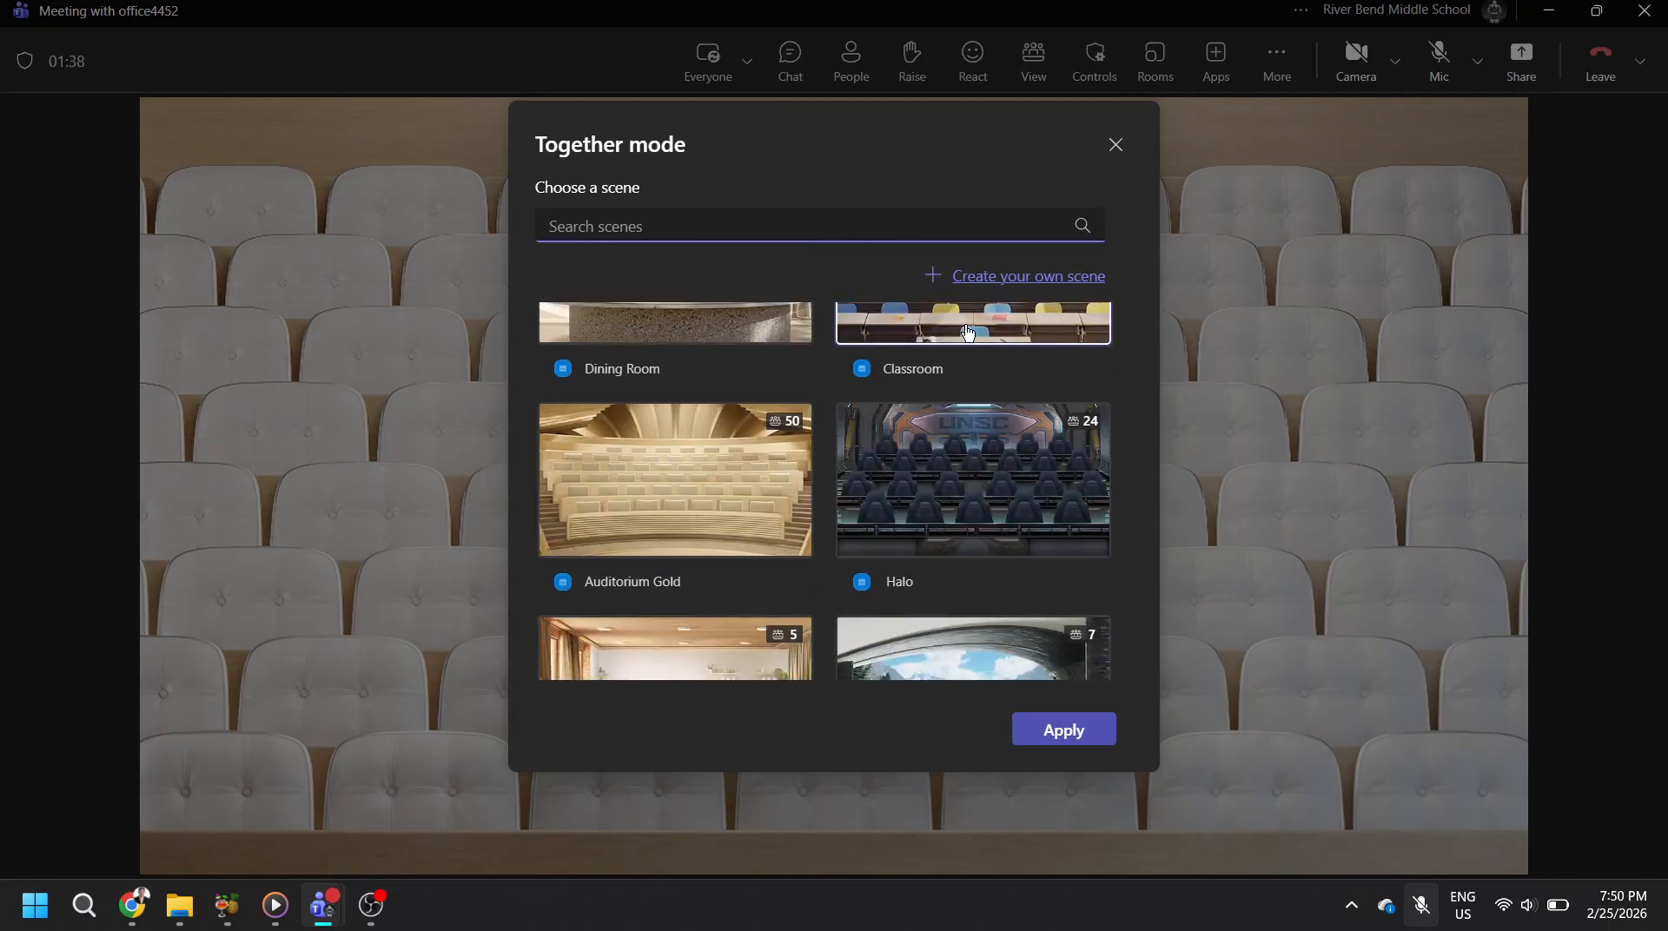
{"action": "scroll", "coordinate": [969, 332], "scroll_direction": "down", "scroll_amount": 2}
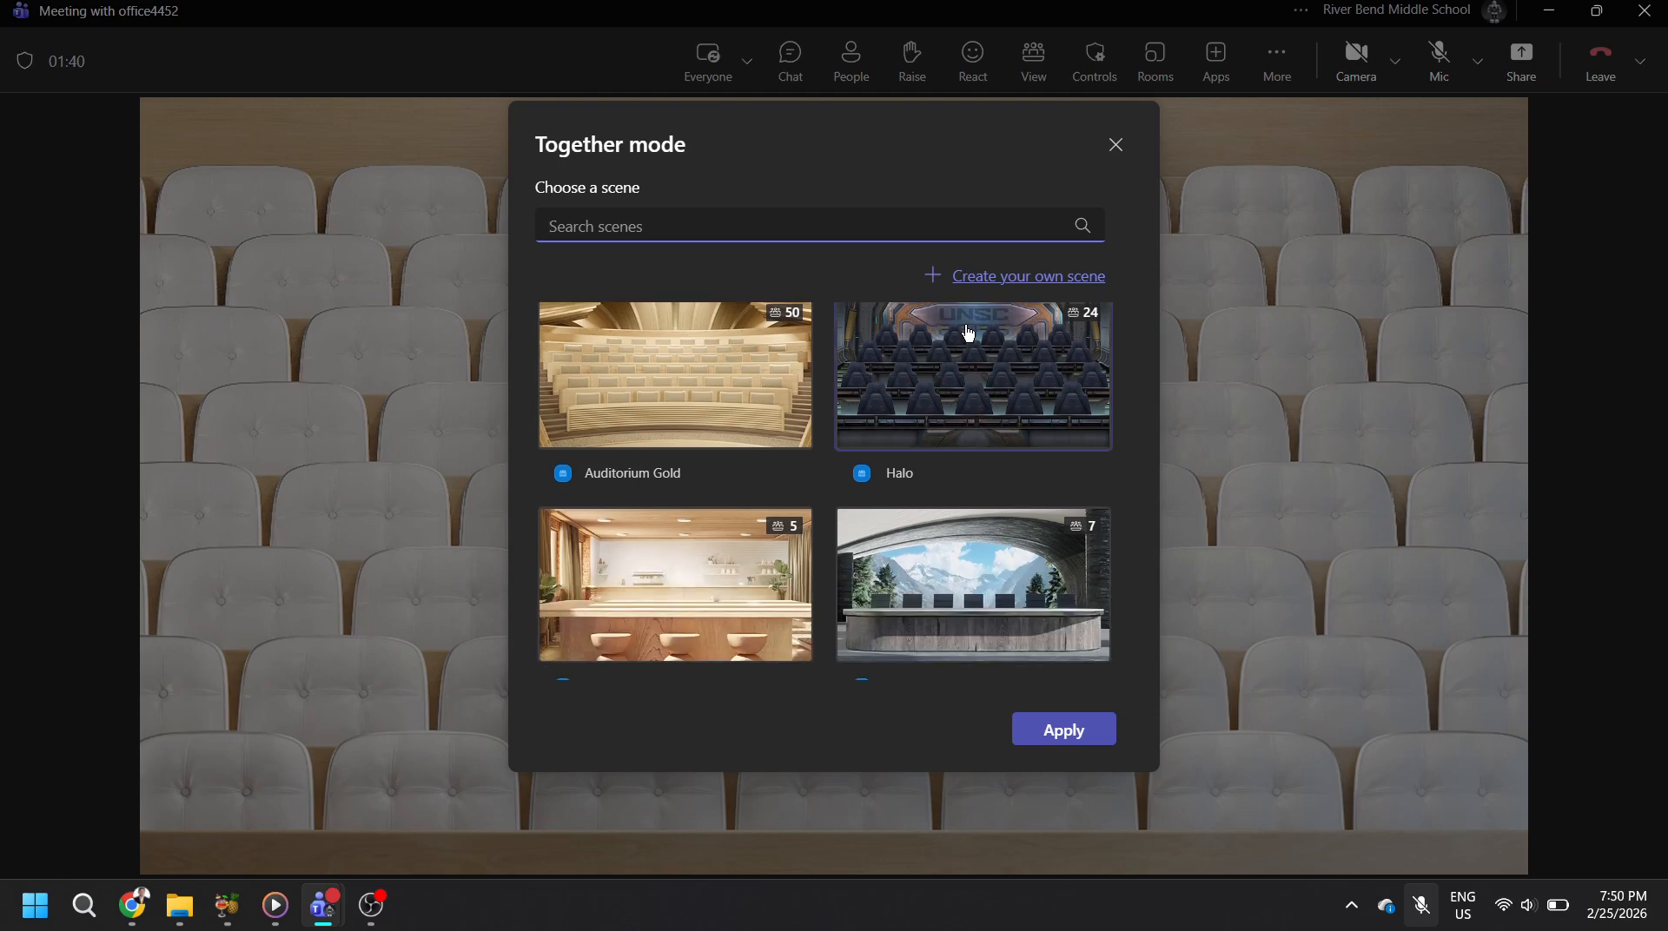
{"action": "scroll", "coordinate": [969, 333], "scroll_direction": "down", "scroll_amount": 4}
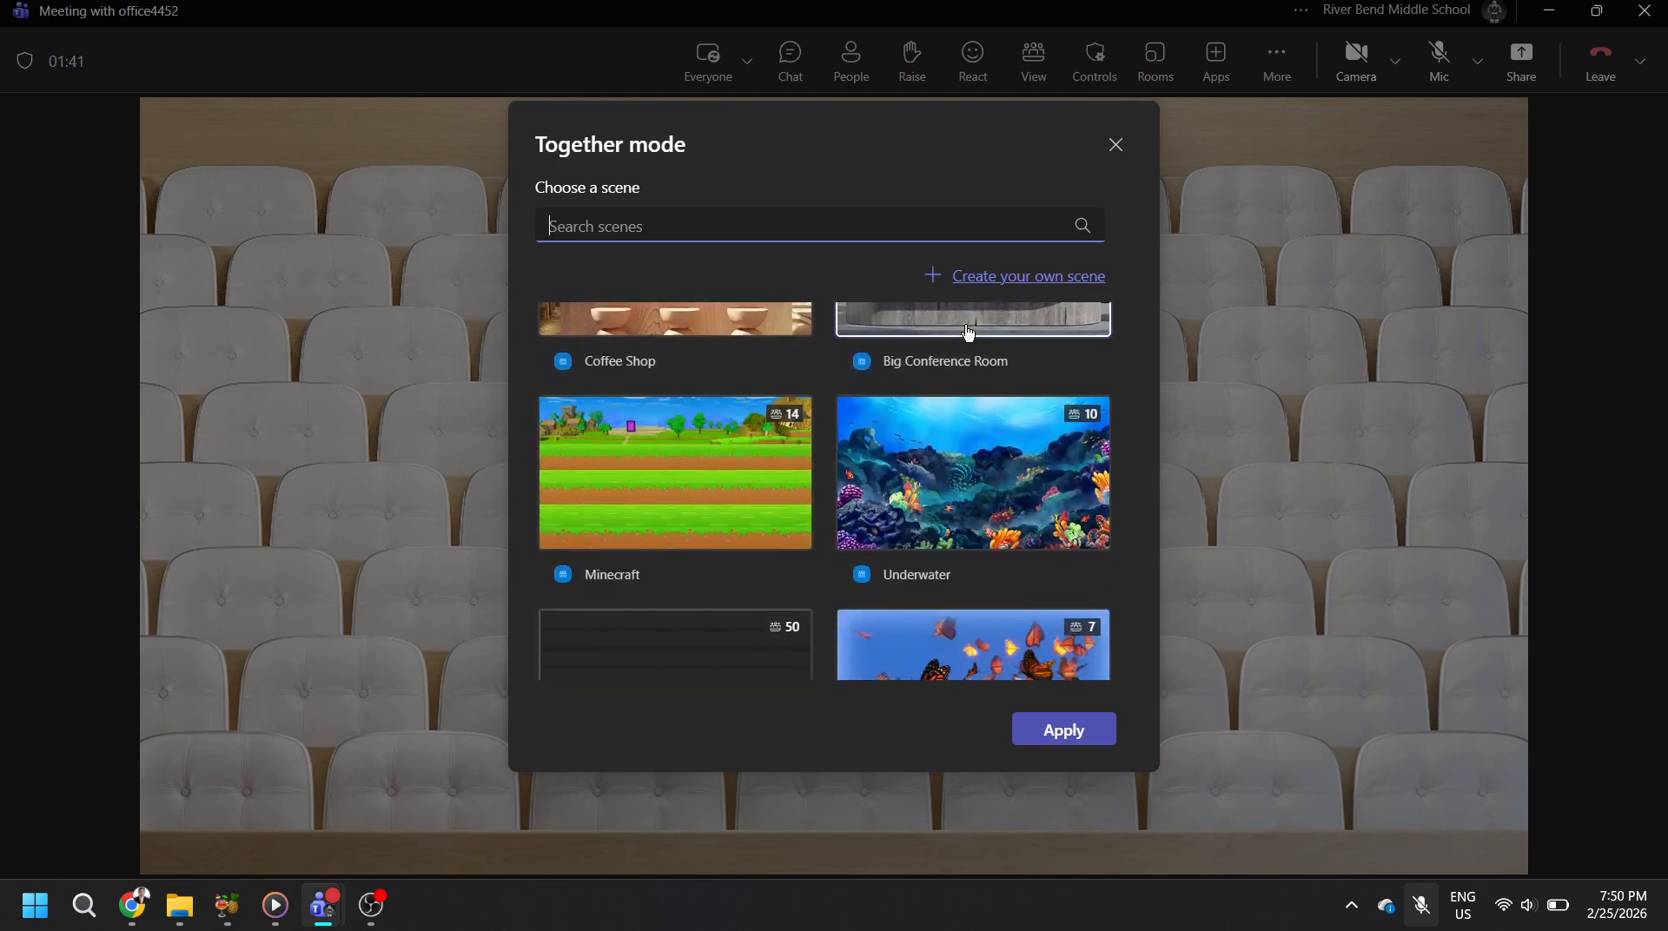
{"action": "scroll", "coordinate": [964, 332], "scroll_direction": "down", "scroll_amount": 3}
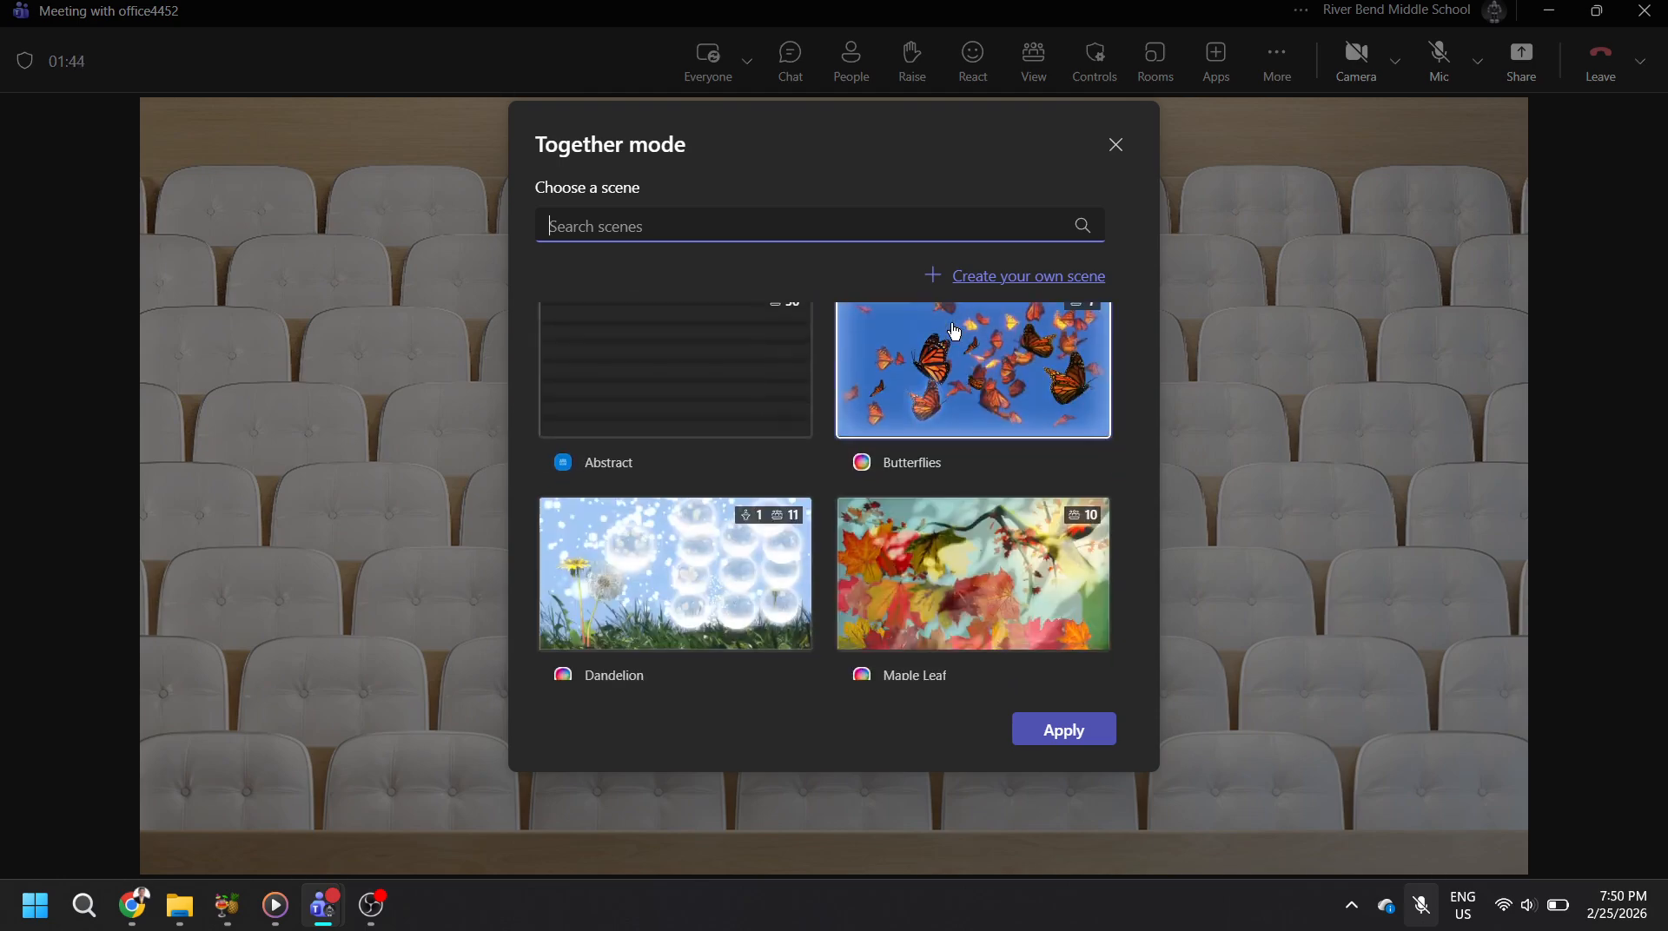
{"action": "scroll", "coordinate": [912, 461], "scroll_direction": "up", "scroll_amount": 1}
{"action": "scroll", "coordinate": [860, 596], "scroll_direction": "down", "scroll_amount": 4}
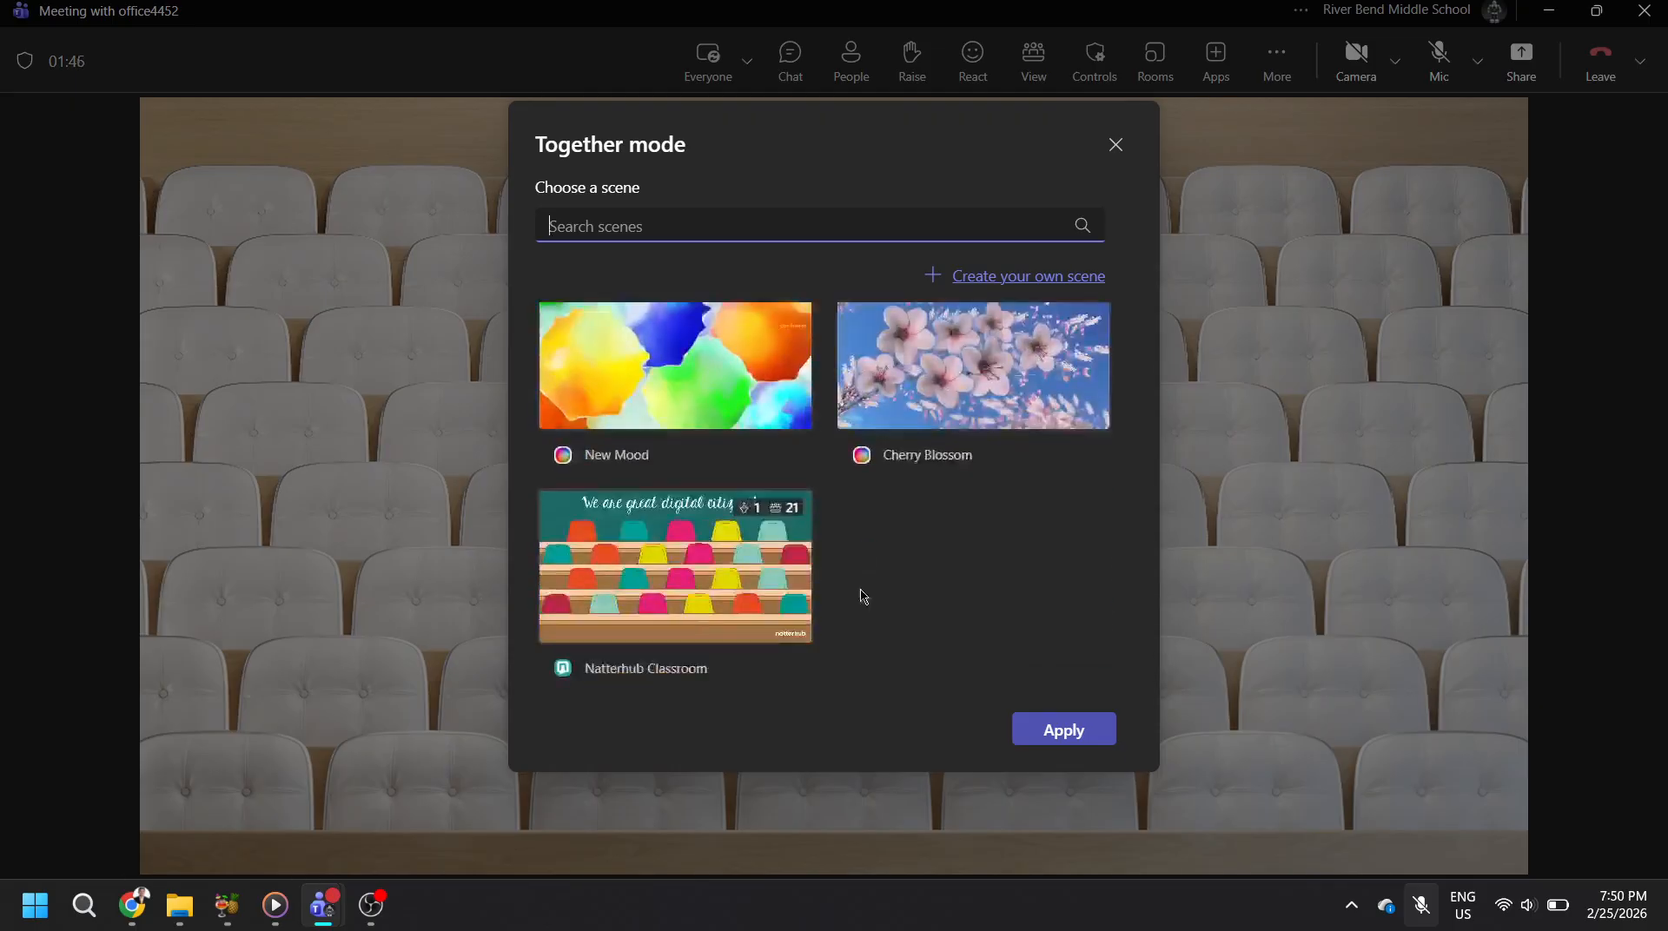
Try to apply the Auditorium Gold scene to the meeting's Together mode.
{"action": "left_click", "coordinate": [745, 587]}
{"action": "scroll", "coordinate": [746, 587], "scroll_direction": "up", "scroll_amount": 6}
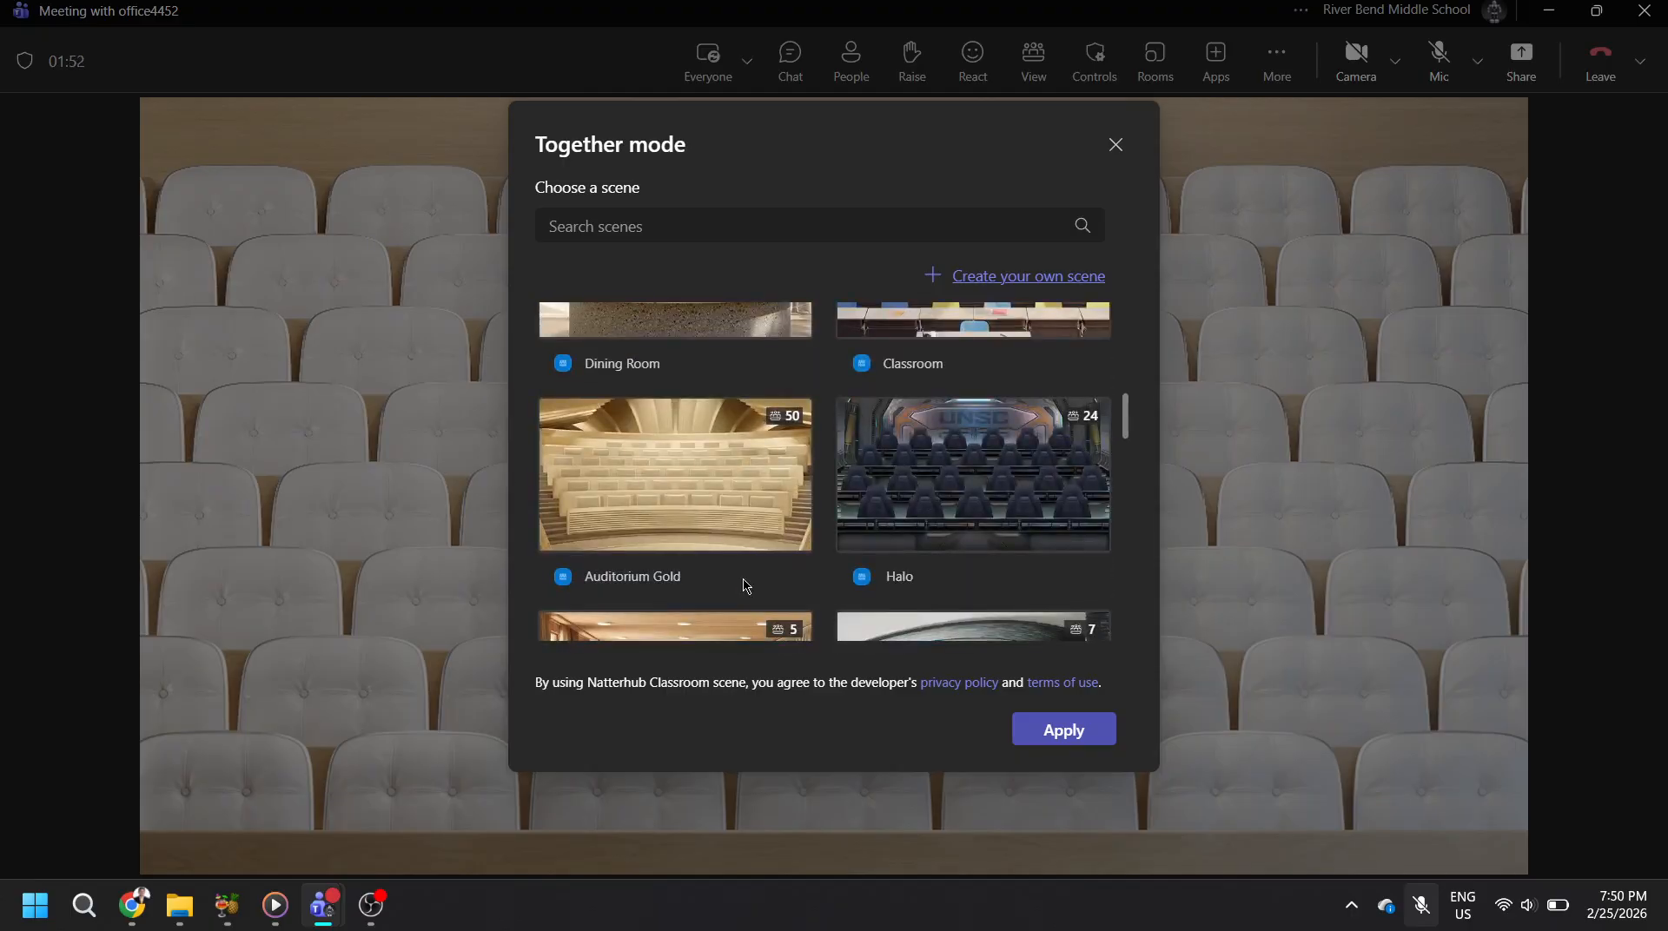
{"action": "left_click", "coordinate": [749, 529]}
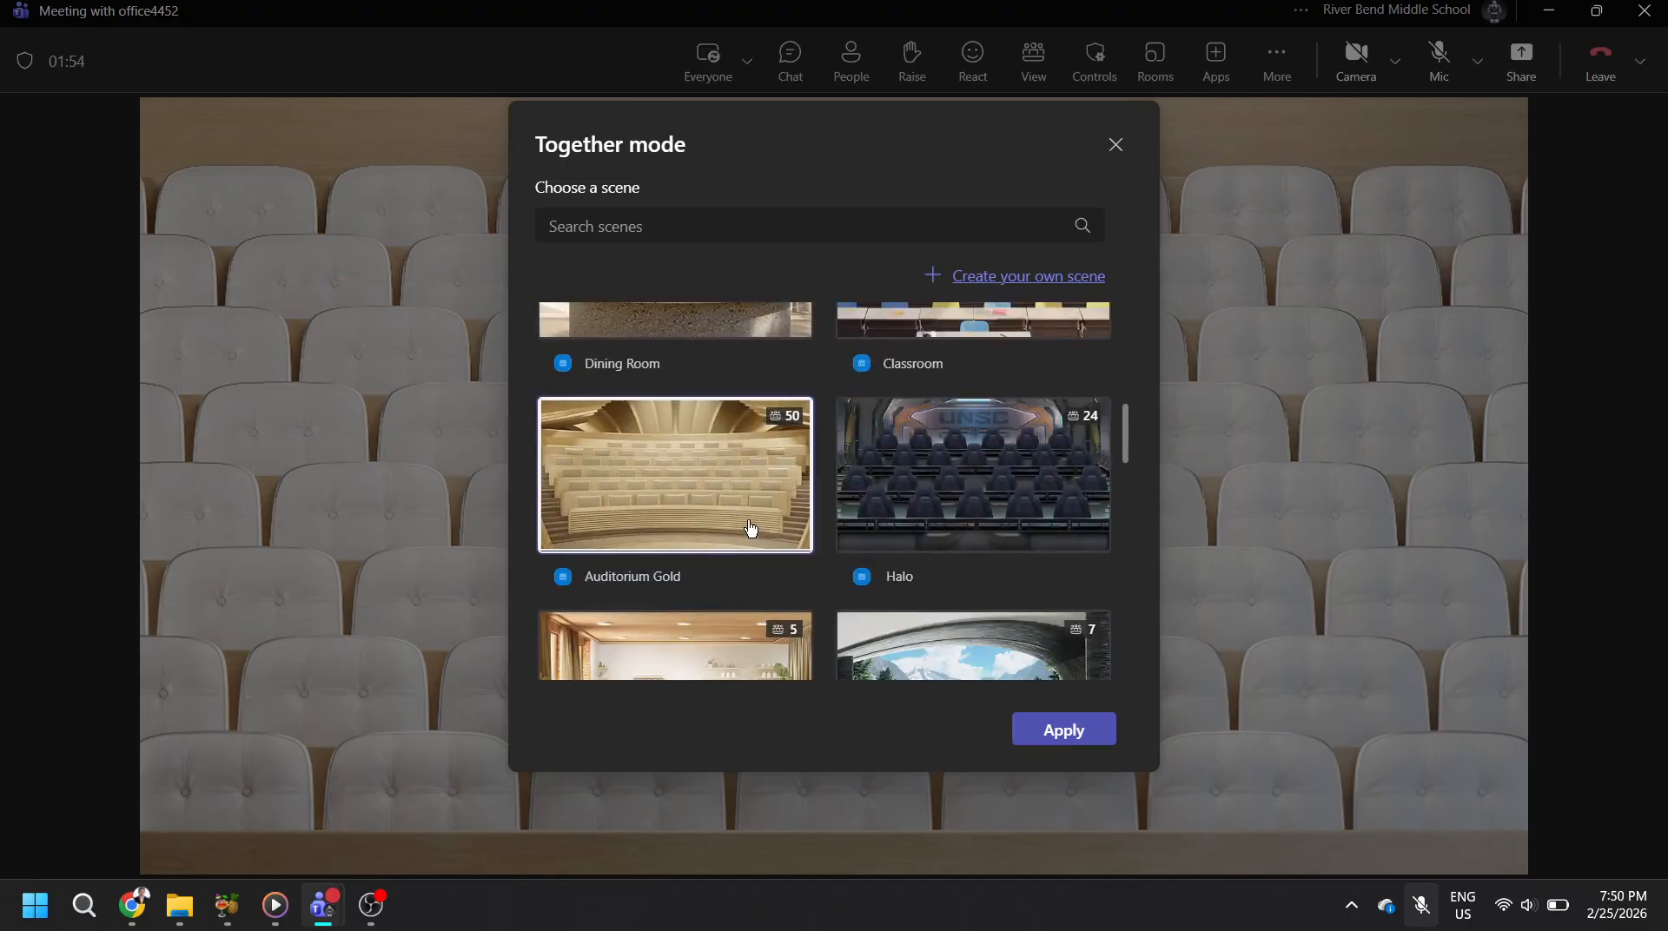
{"action": "scroll", "coordinate": [750, 529], "scroll_direction": "down", "scroll_amount": 2}
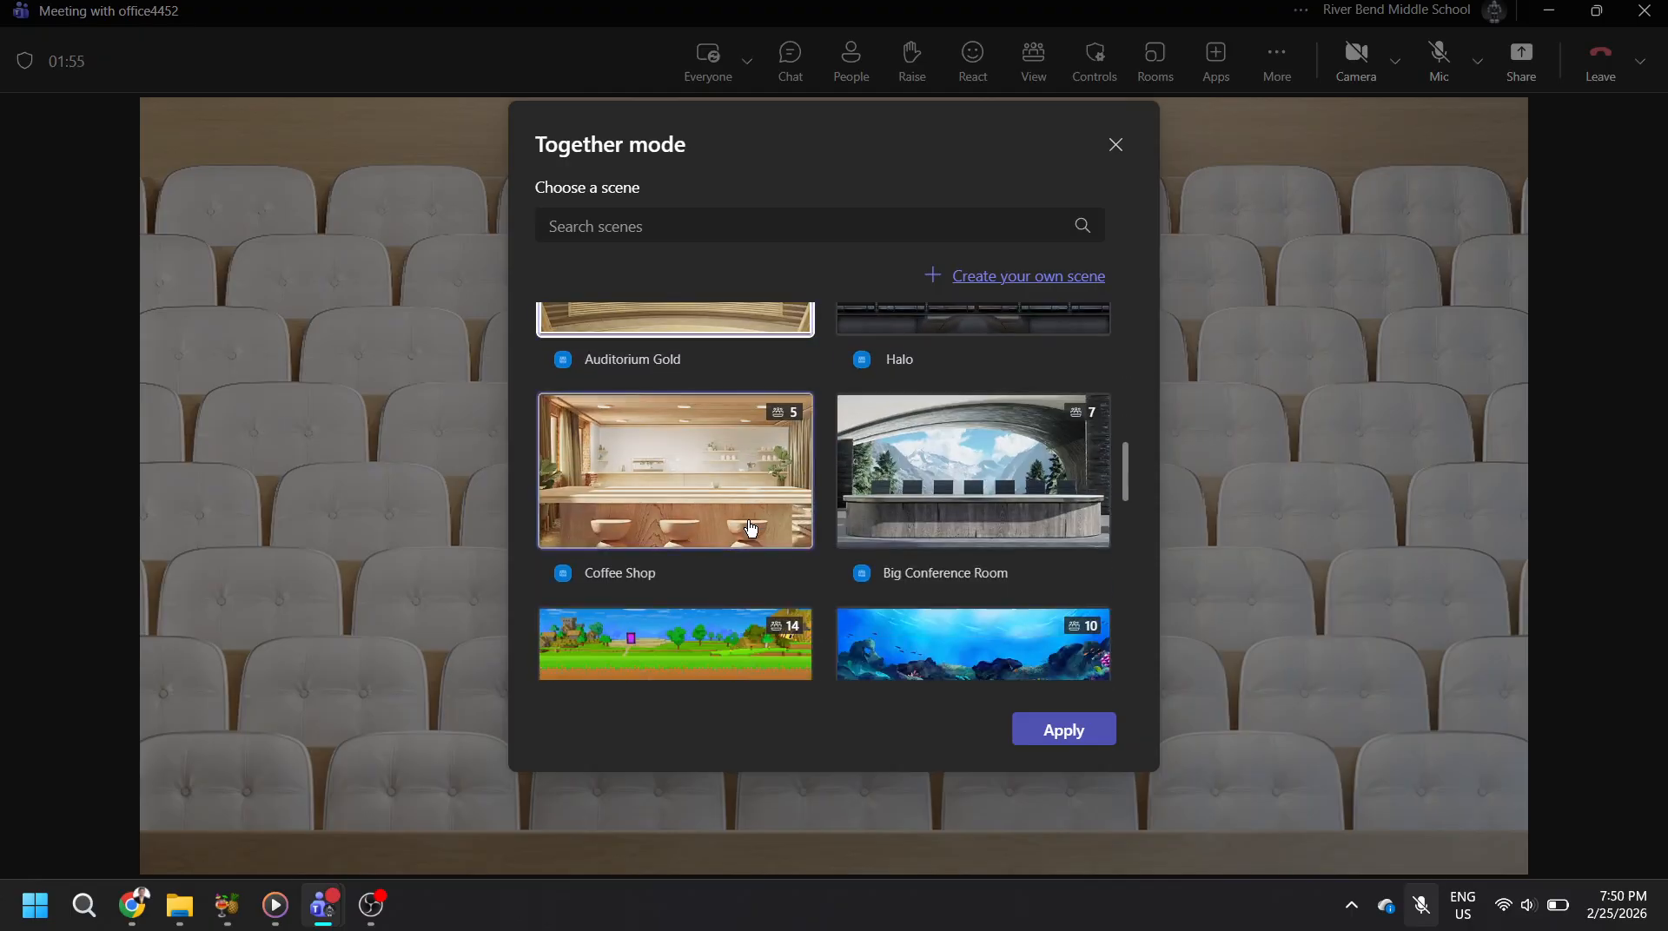
{"action": "scroll", "coordinate": [751, 529], "scroll_direction": "up", "scroll_amount": 1}
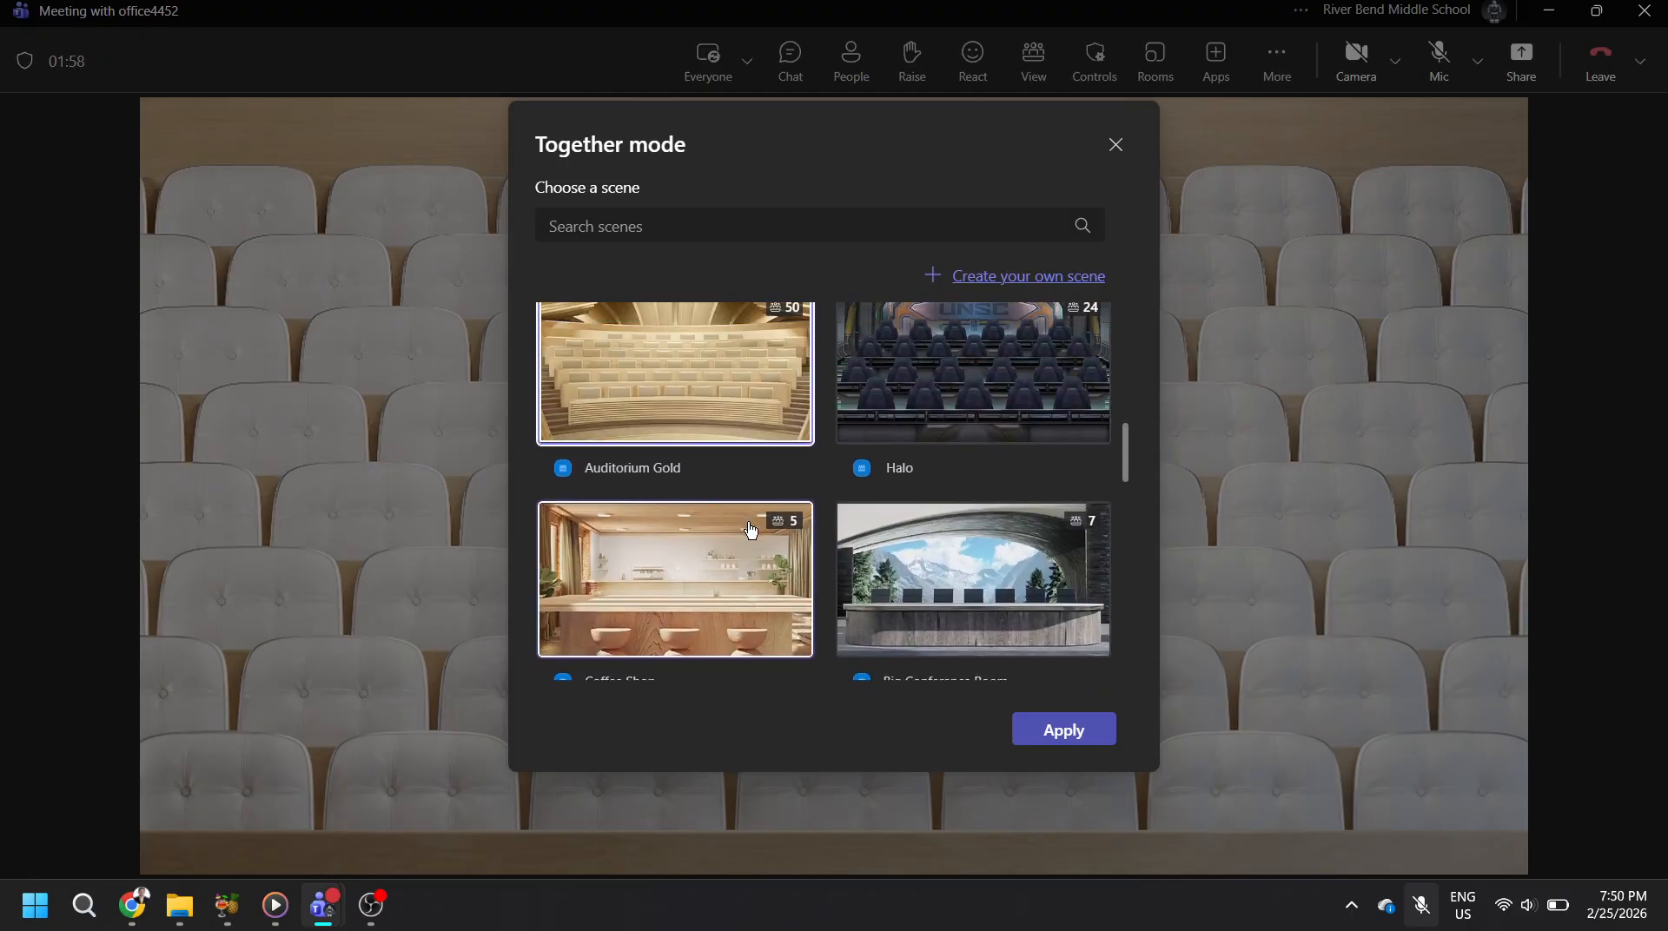
{"action": "scroll", "coordinate": [750, 529], "scroll_direction": "up", "scroll_amount": 1}
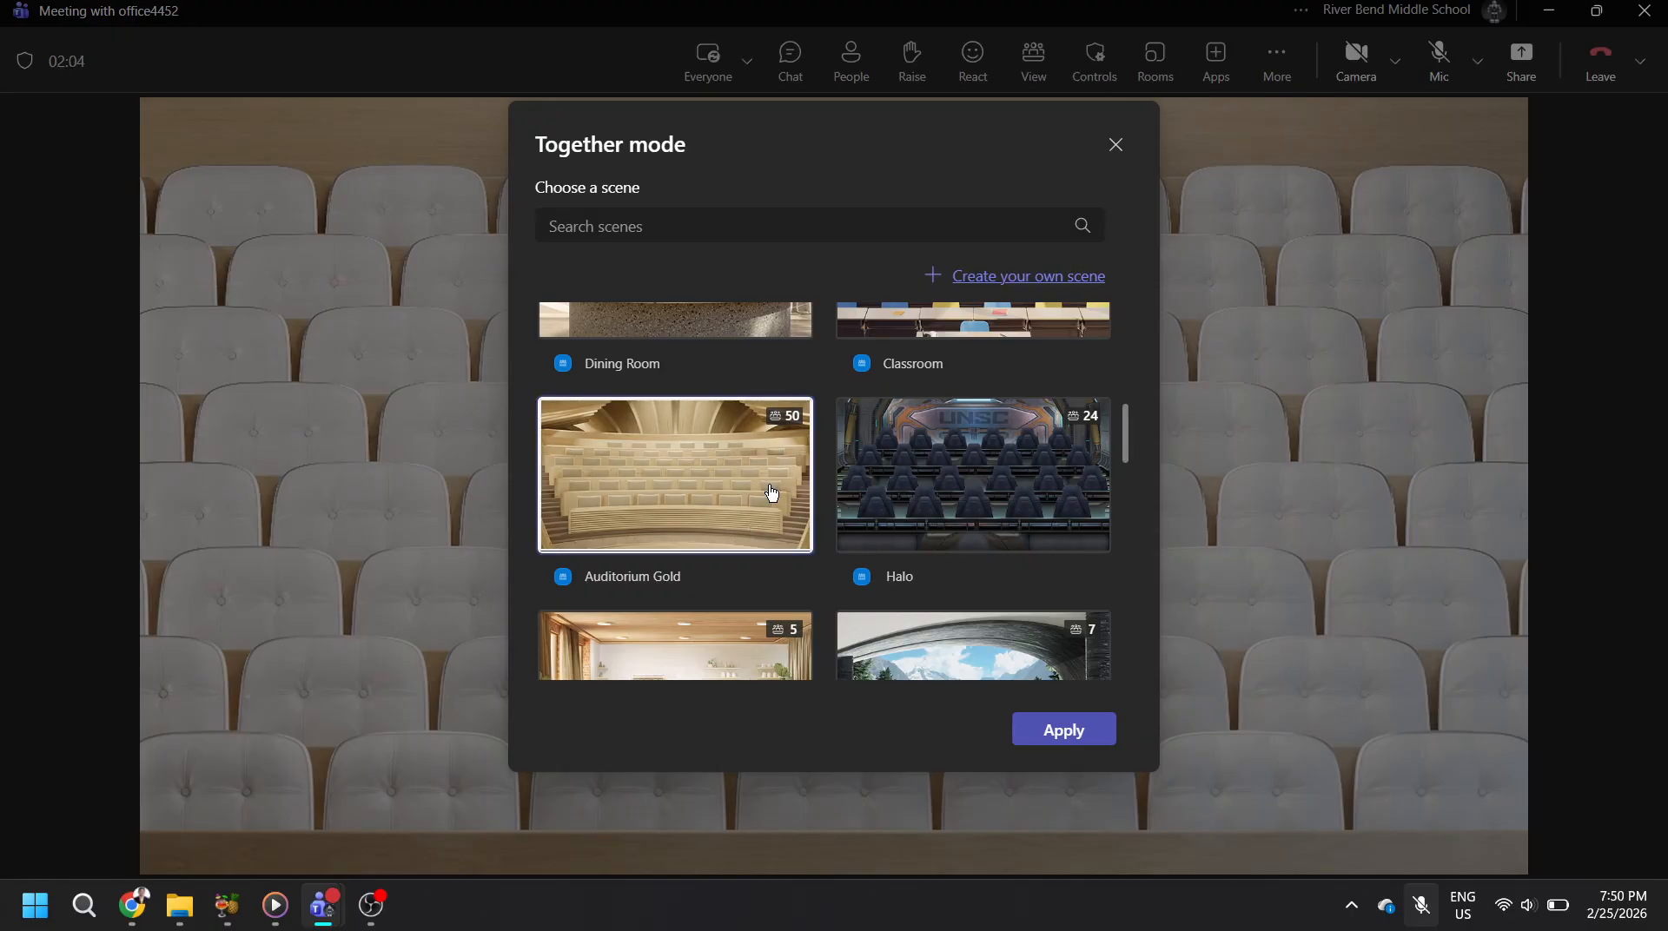
{"action": "scroll", "coordinate": [772, 493], "scroll_direction": "up", "scroll_amount": 2}
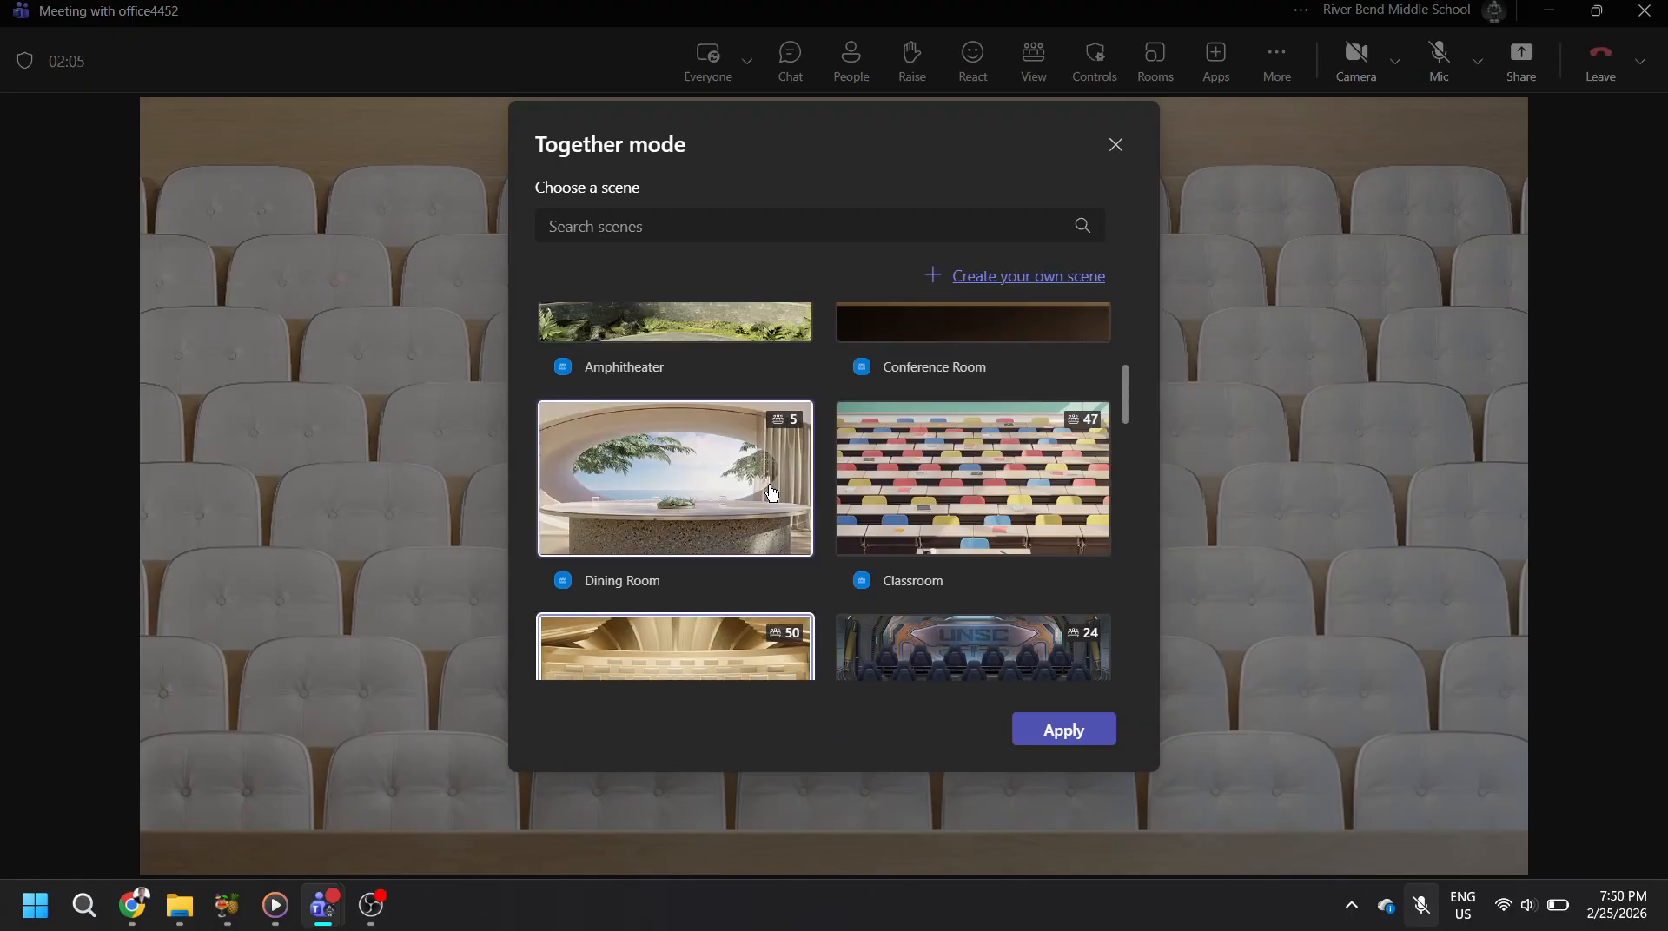
{"action": "scroll", "coordinate": [772, 493], "scroll_direction": "down", "scroll_amount": 1}
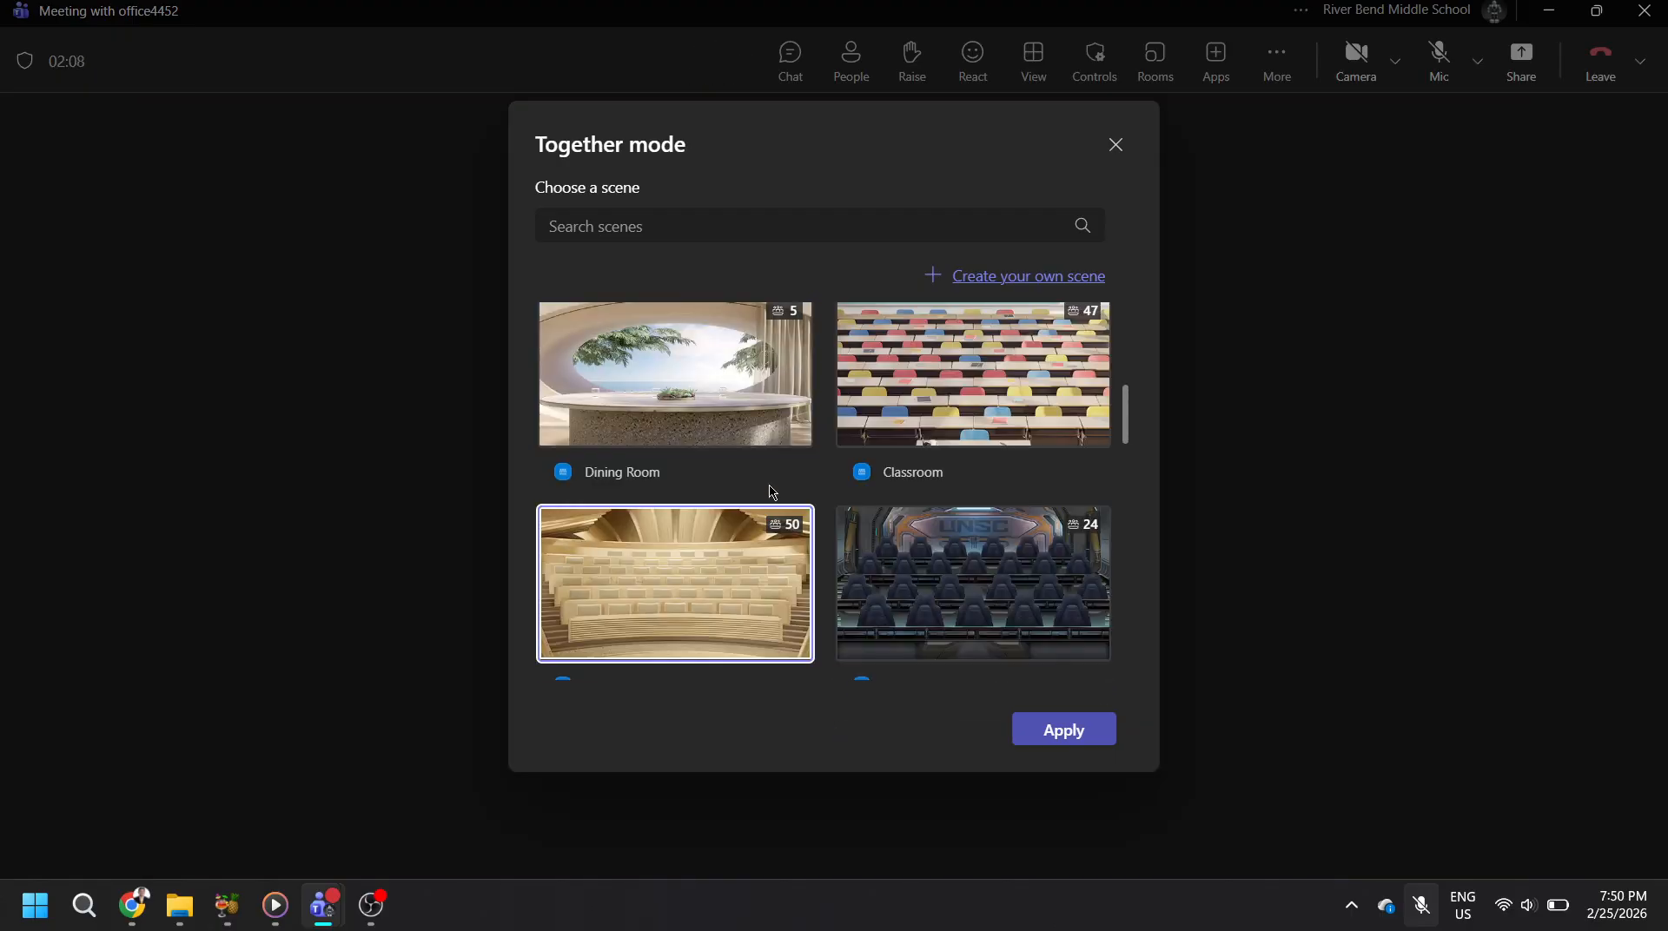
{"action": "left_click", "coordinate": [1082, 740]}
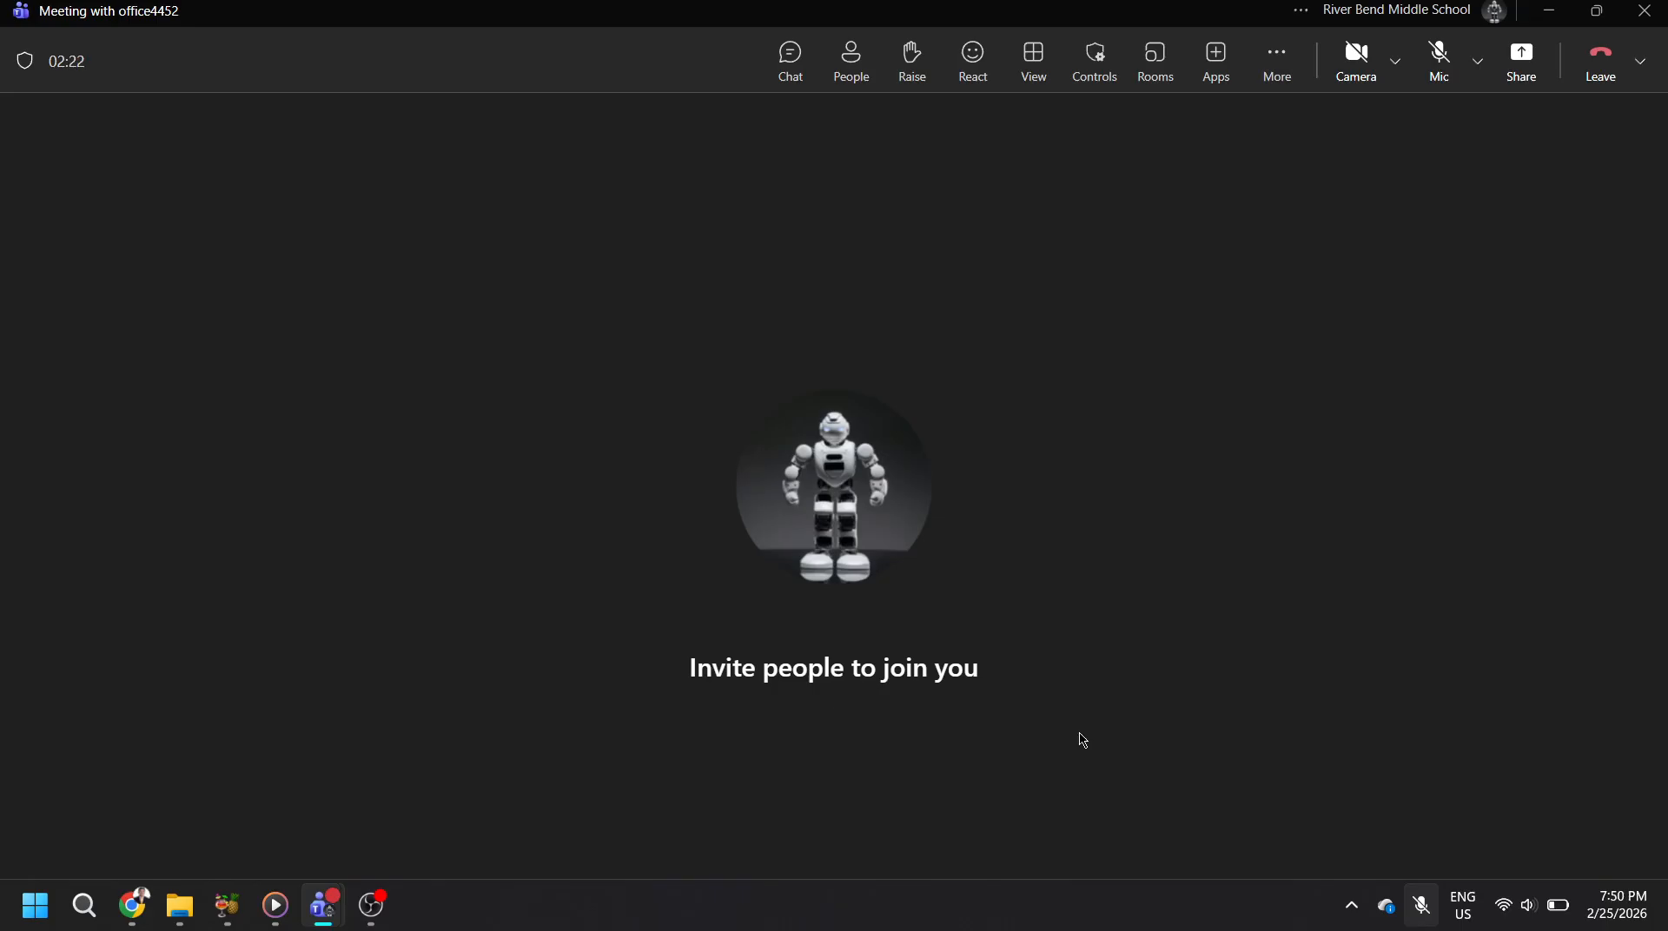
Switch the meeting to Together mode with the Auditorium Dark scene.
{"action": "left_click", "coordinate": [1047, 80]}
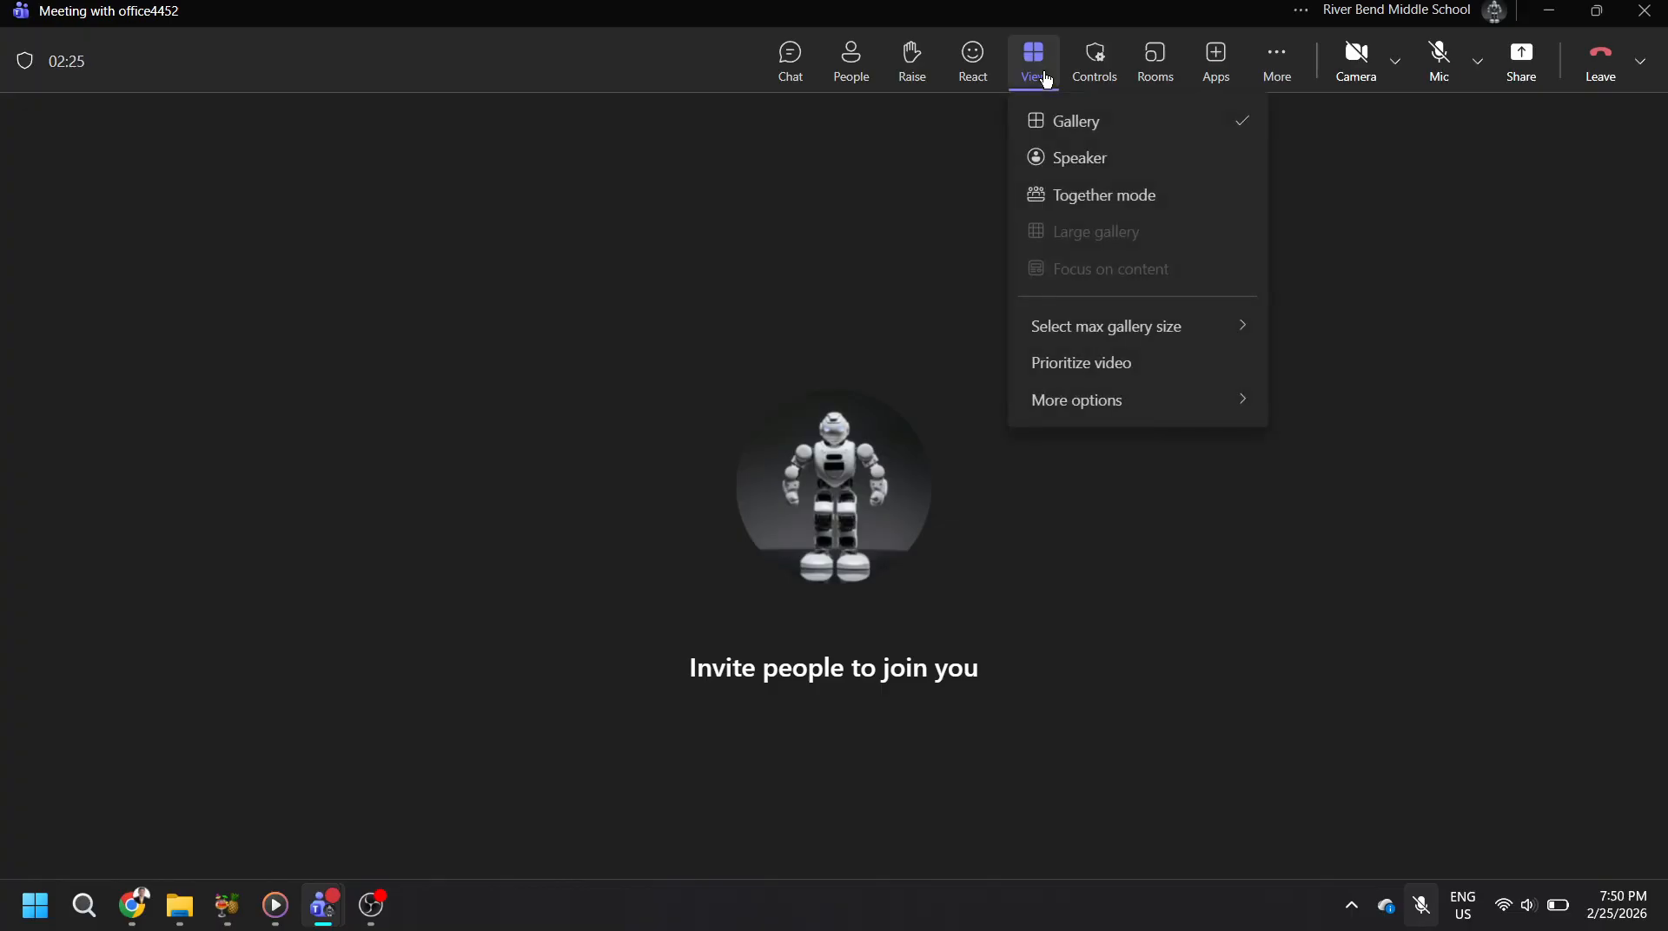
{"action": "left_click", "coordinate": [1085, 211]}
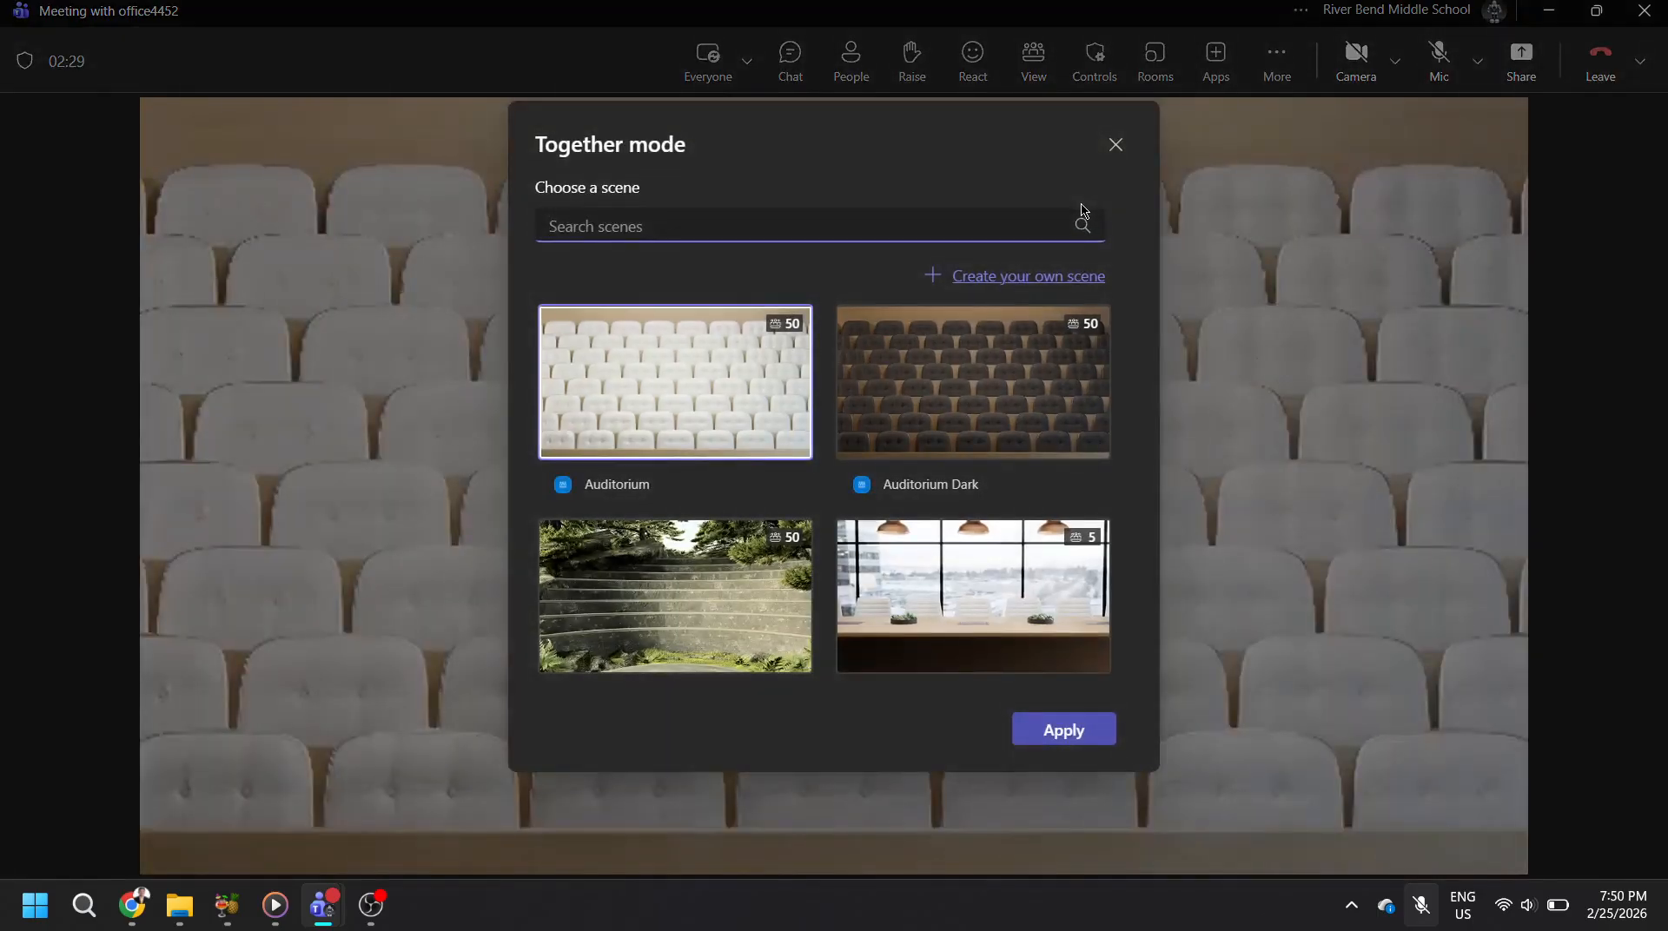
{"action": "left_click", "coordinate": [1043, 363]}
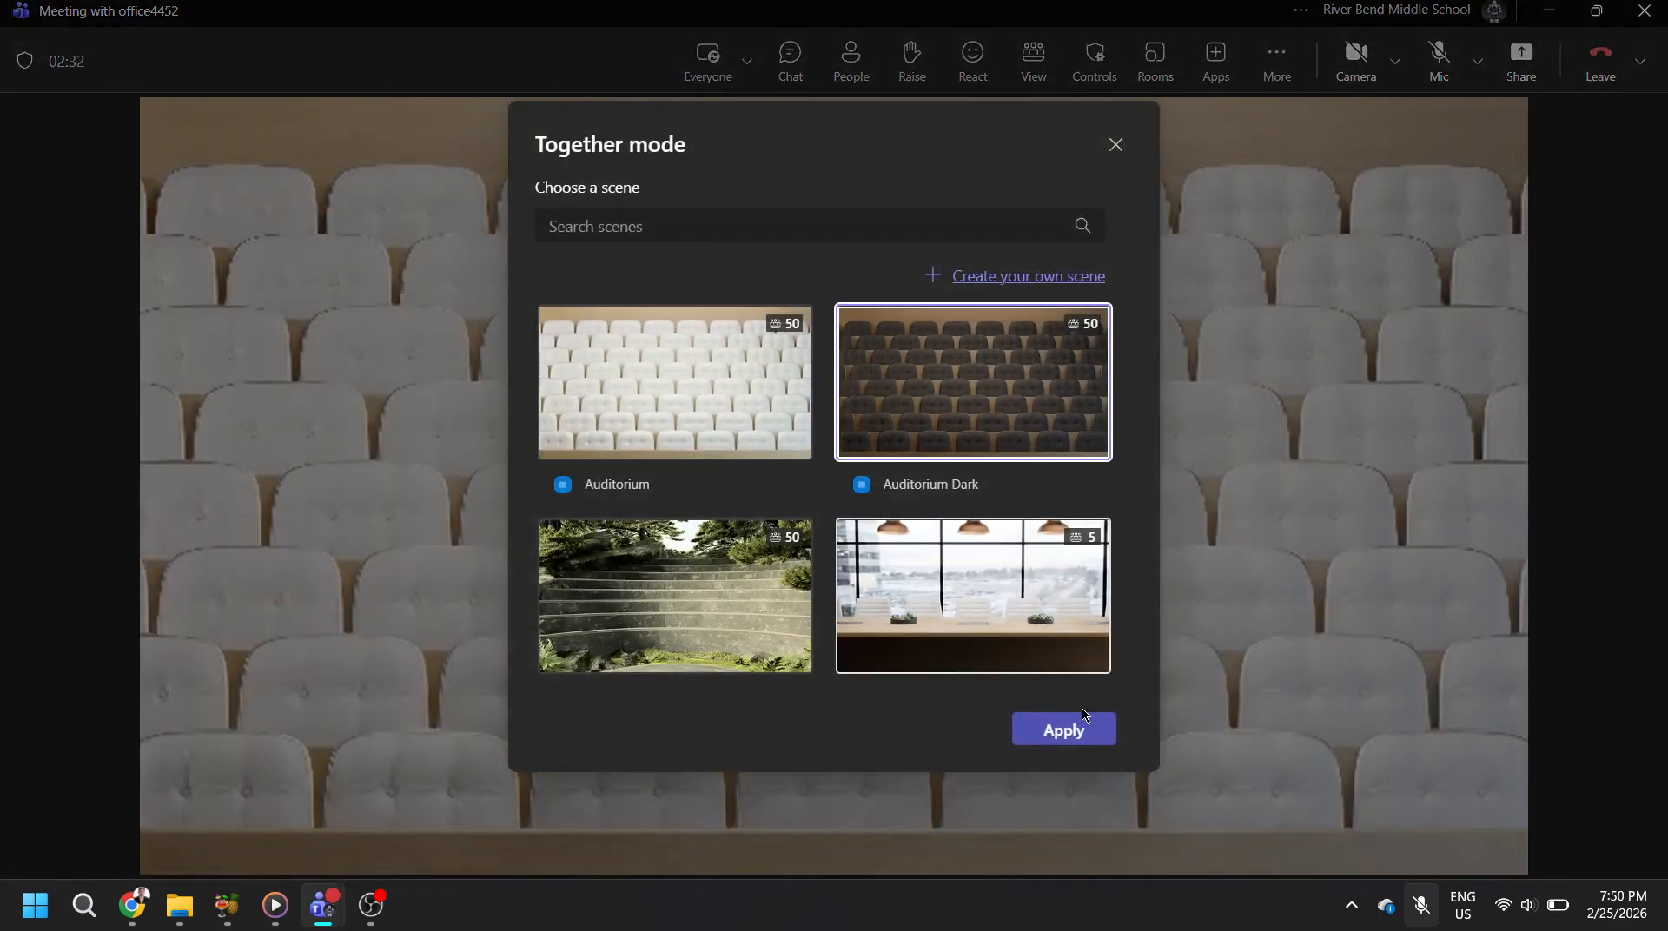
{"action": "left_click", "coordinate": [1088, 738]}
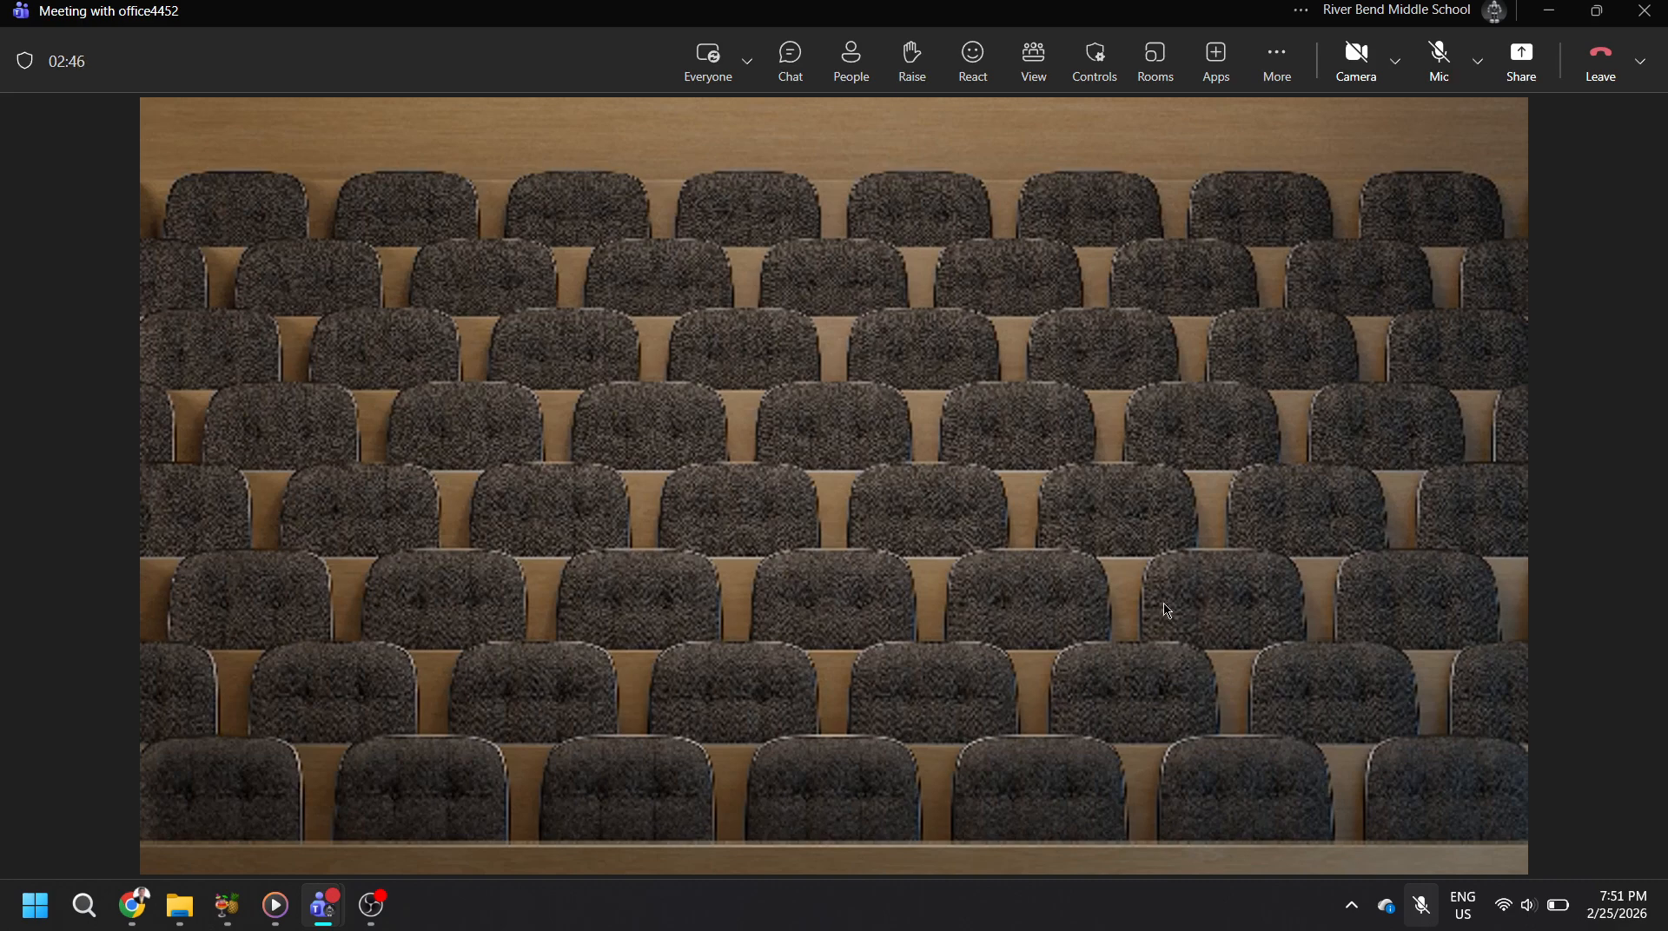
Switch the meeting view to Gallery and return it to Together mode.
{"action": "left_click", "coordinate": [1042, 55]}
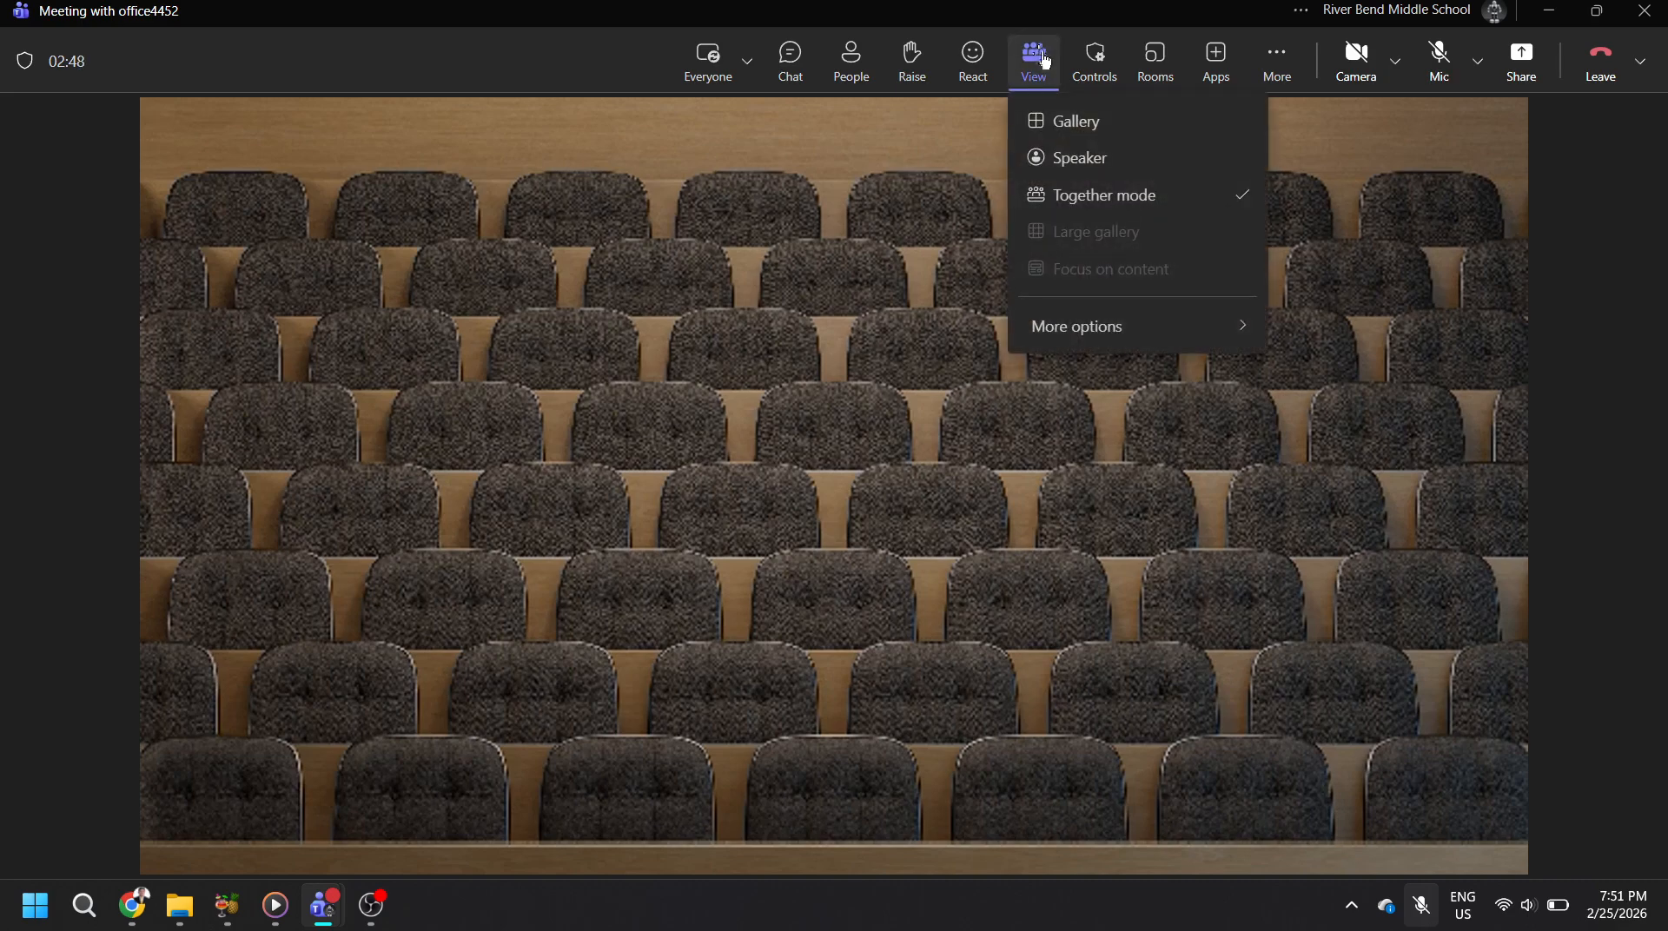
{"action": "left_click", "coordinate": [1085, 194]}
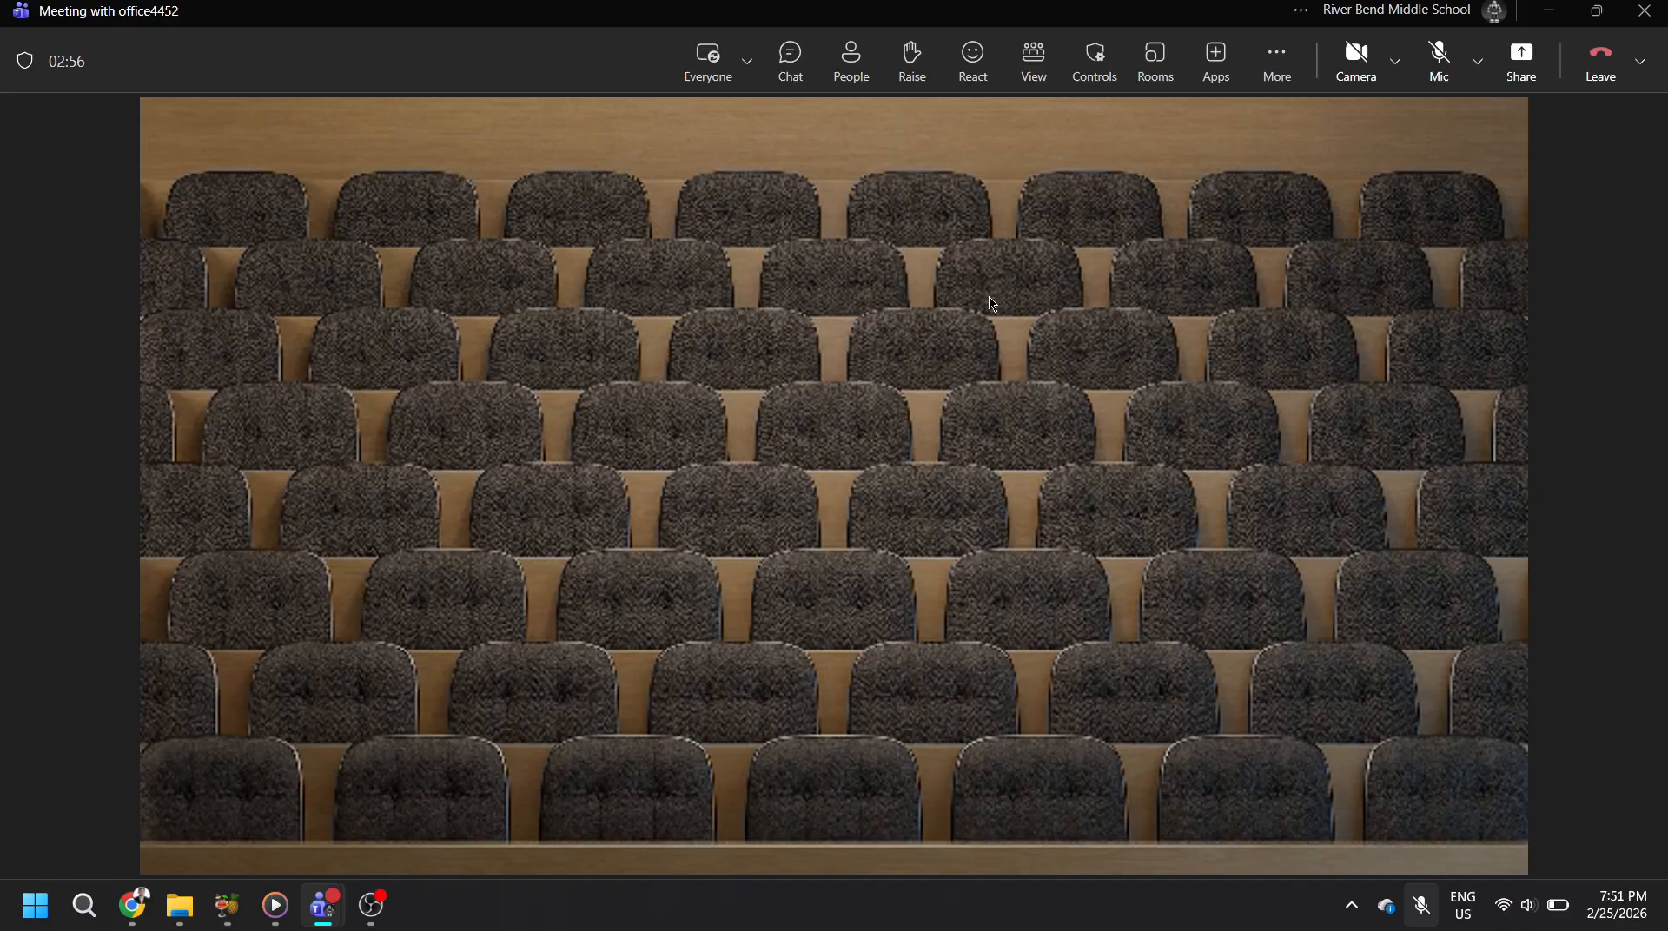
{"action": "left_click", "coordinate": [1044, 87]}
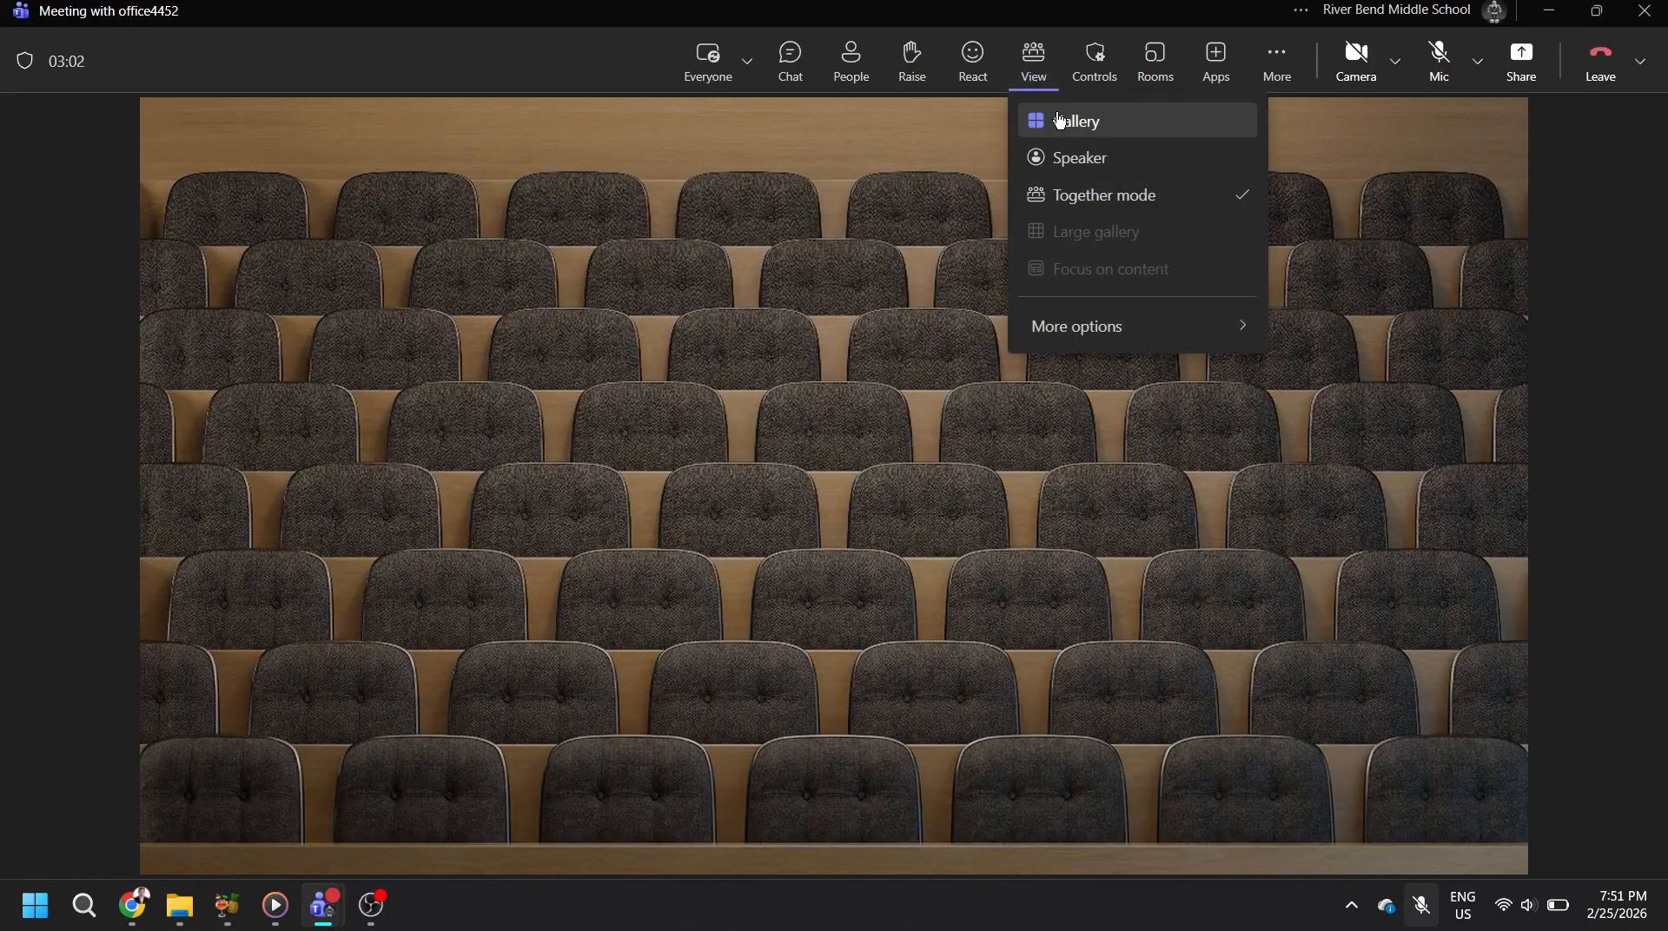
{"action": "left_click", "coordinate": [1062, 120]}
{"action": "left_click", "coordinate": [1034, 61]}
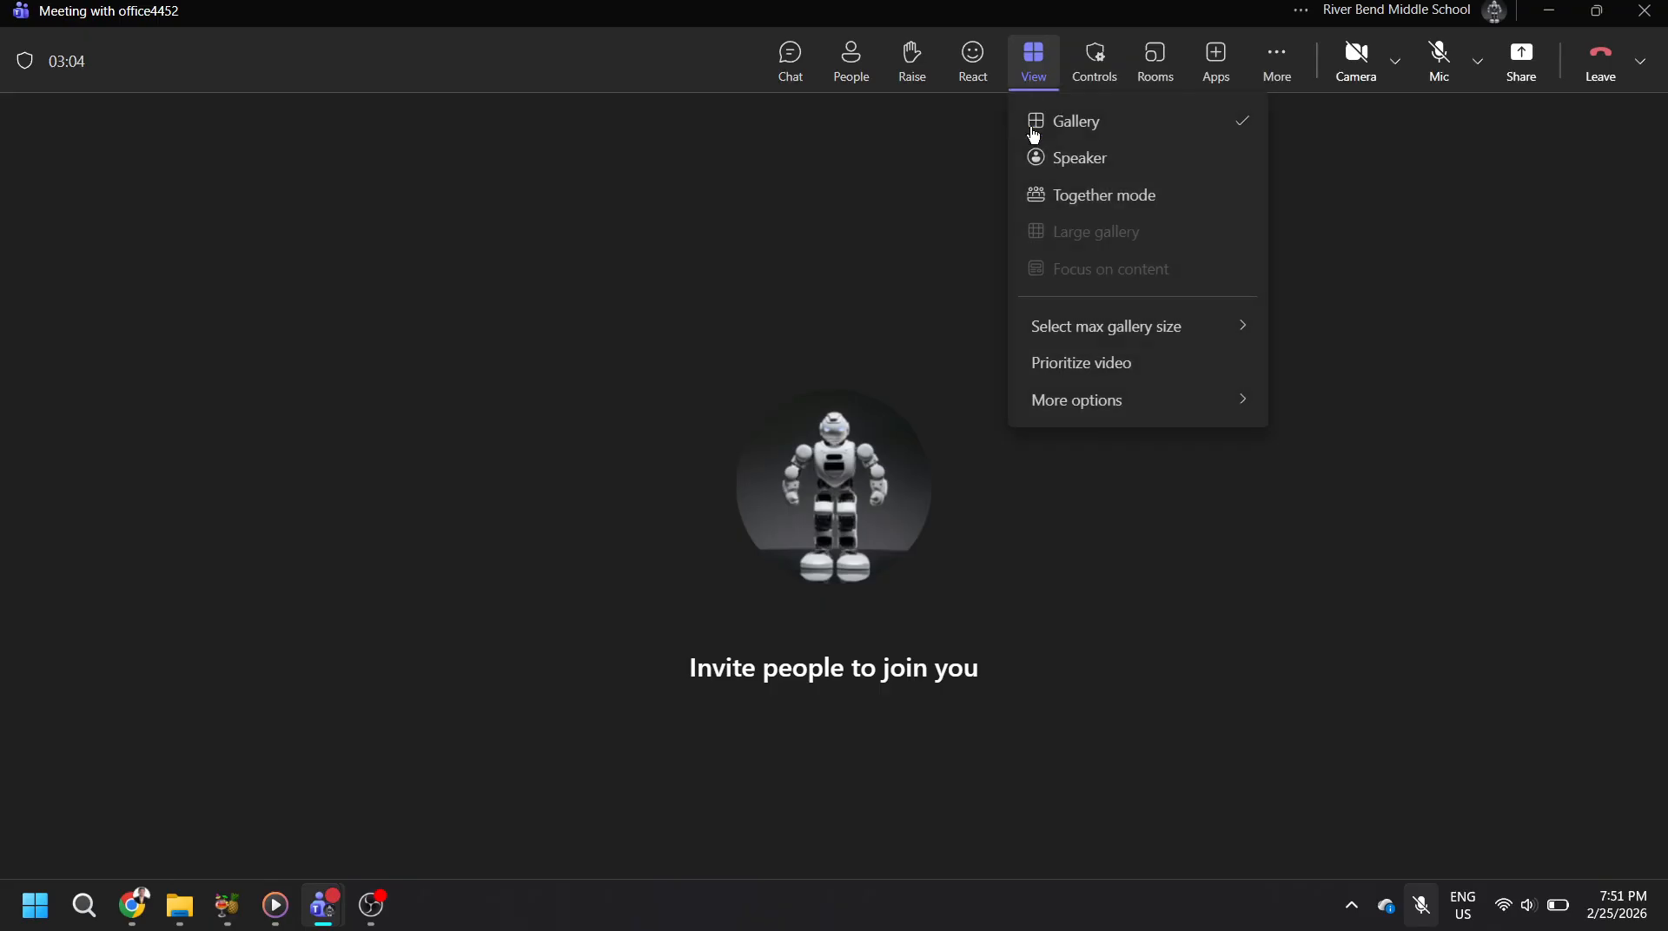
{"action": "left_click", "coordinate": [1051, 195]}
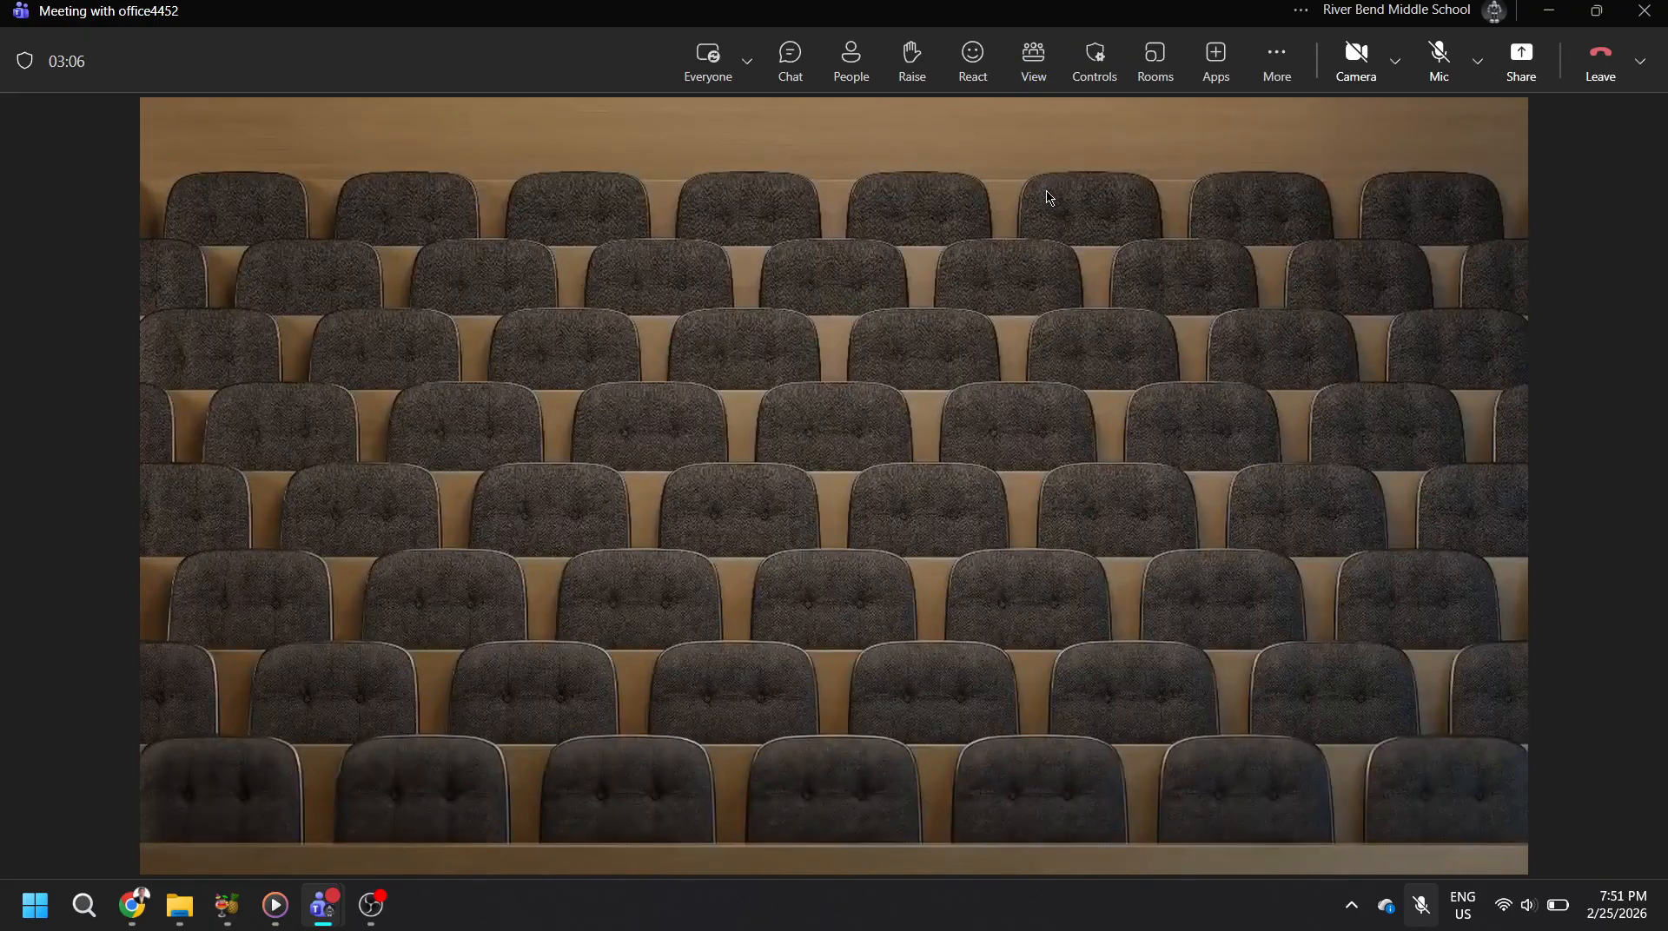
Review the meeting's view choices and the additional view options offered in Together mode.
{"action": "left_click", "coordinate": [1038, 90]}
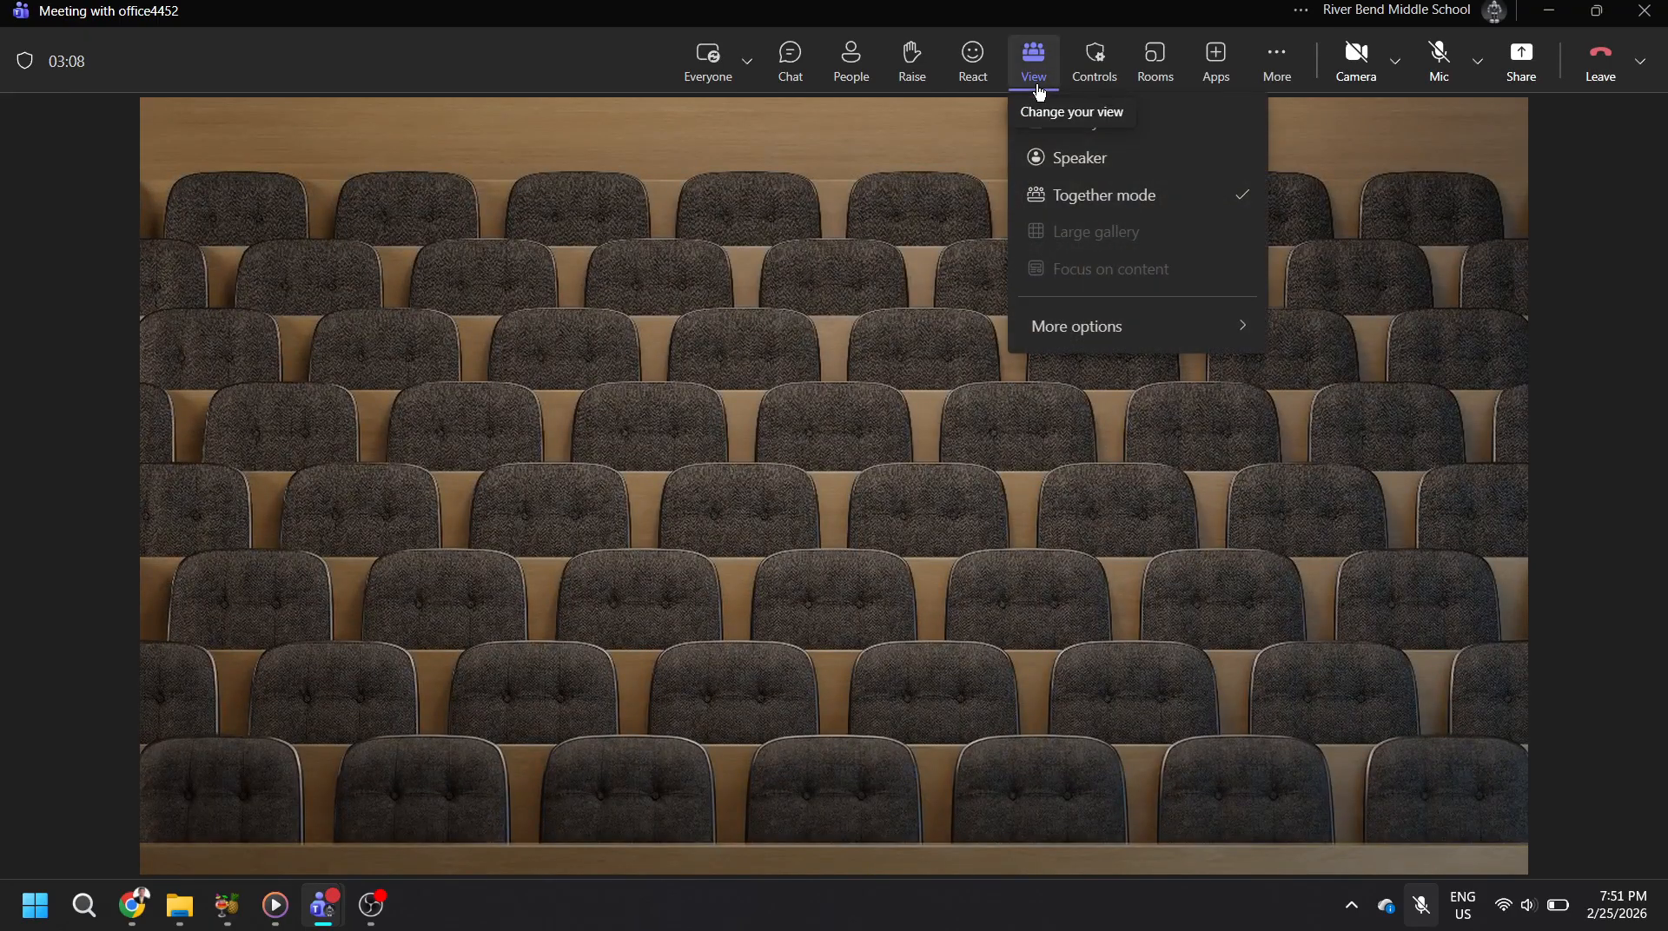
{"action": "left_click", "coordinate": [817, 120]}
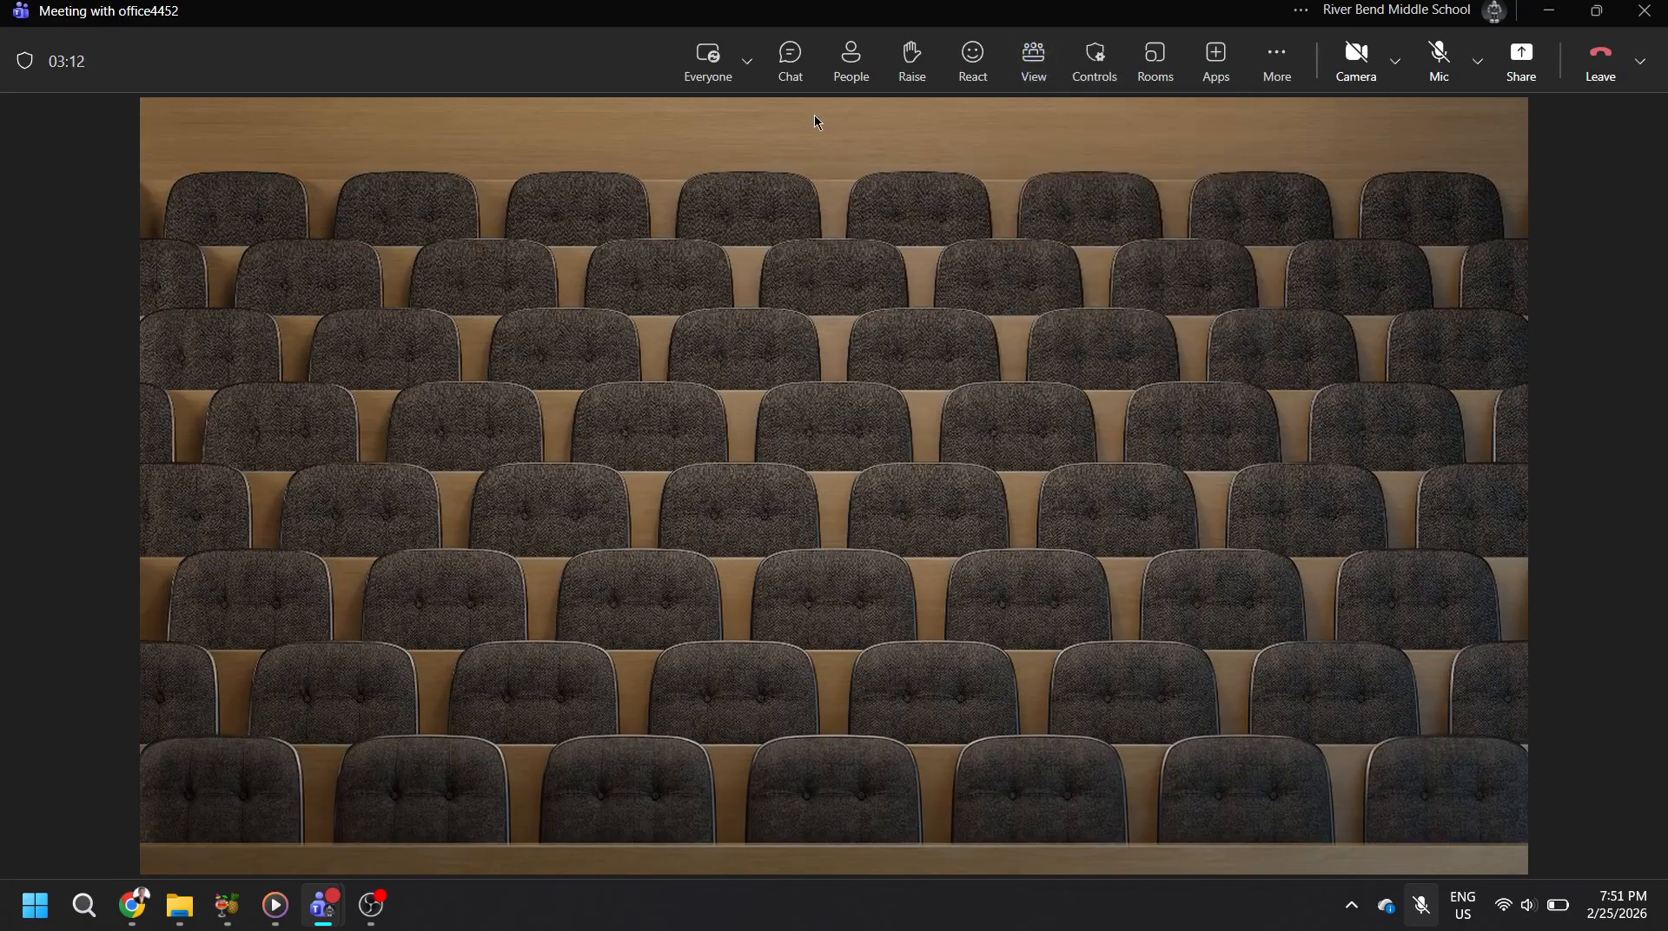
{"action": "left_click", "coordinate": [1033, 74]}
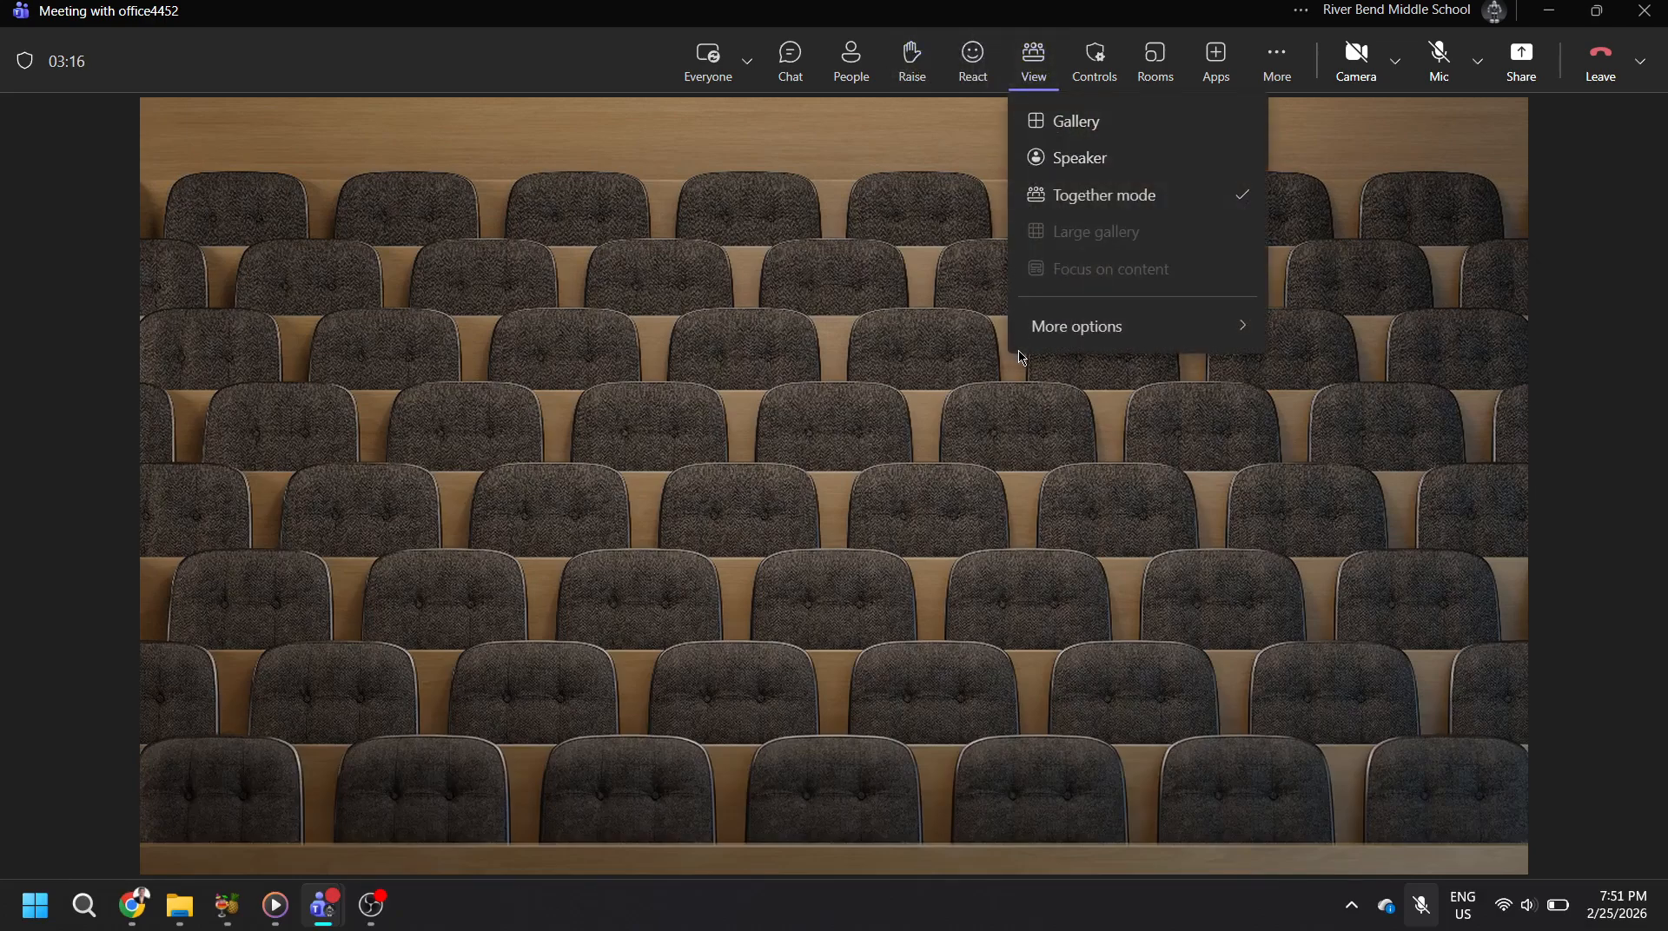
{"action": "mouse_move", "coordinate": [1039, 339]}
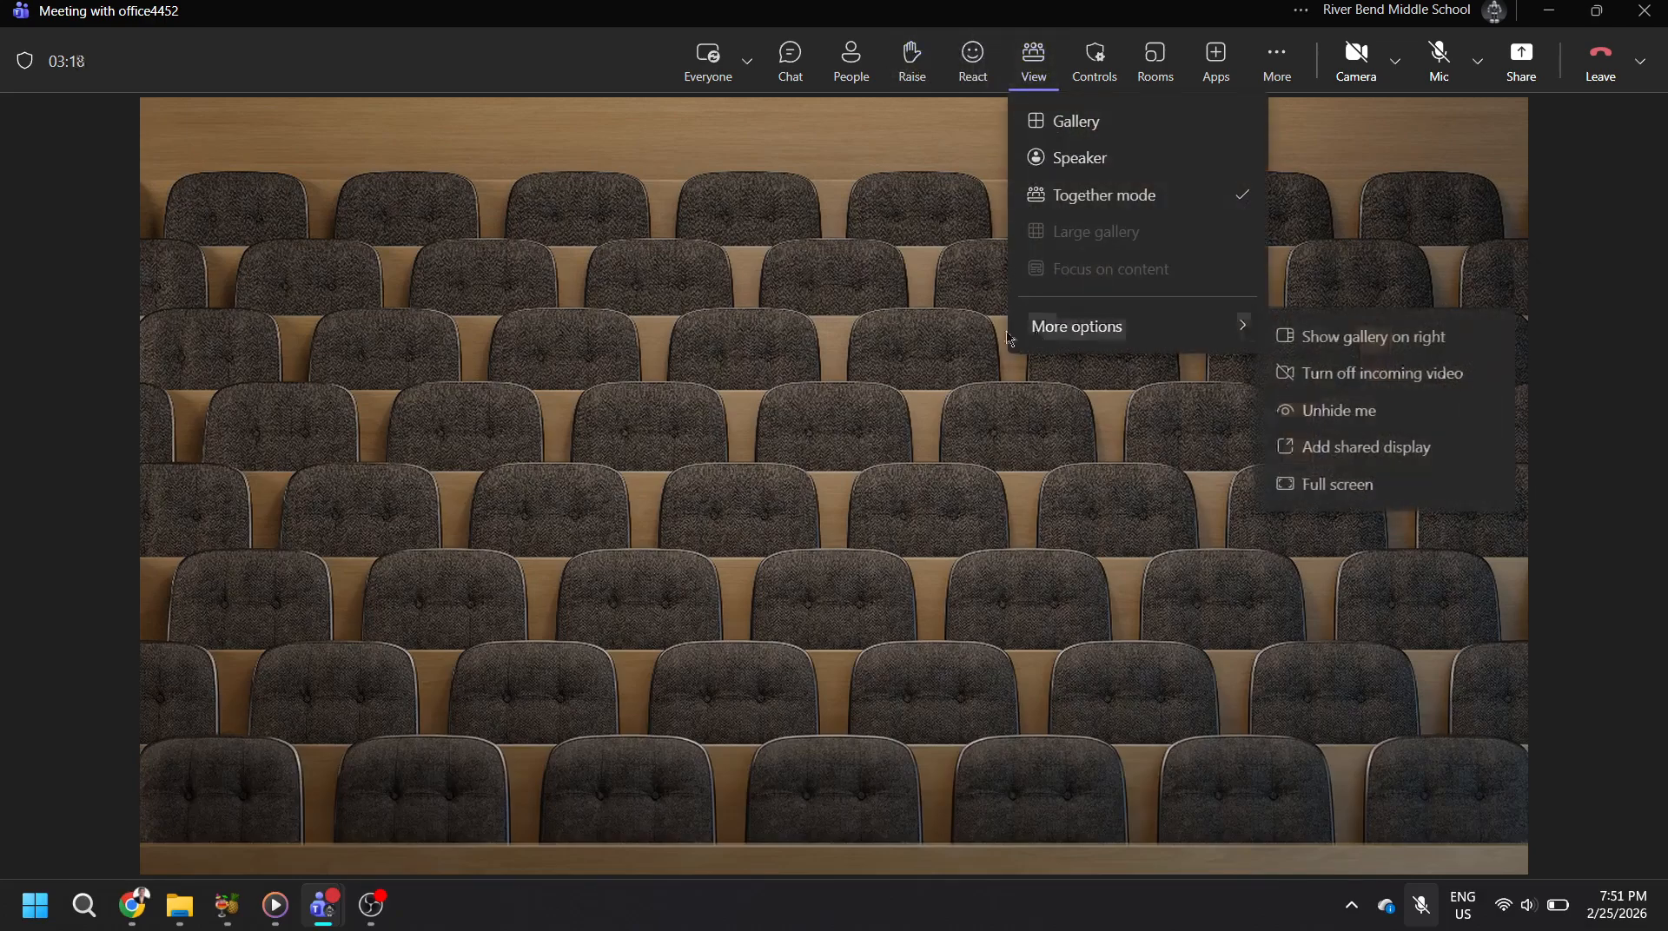
{"action": "left_click", "coordinate": [906, 345]}
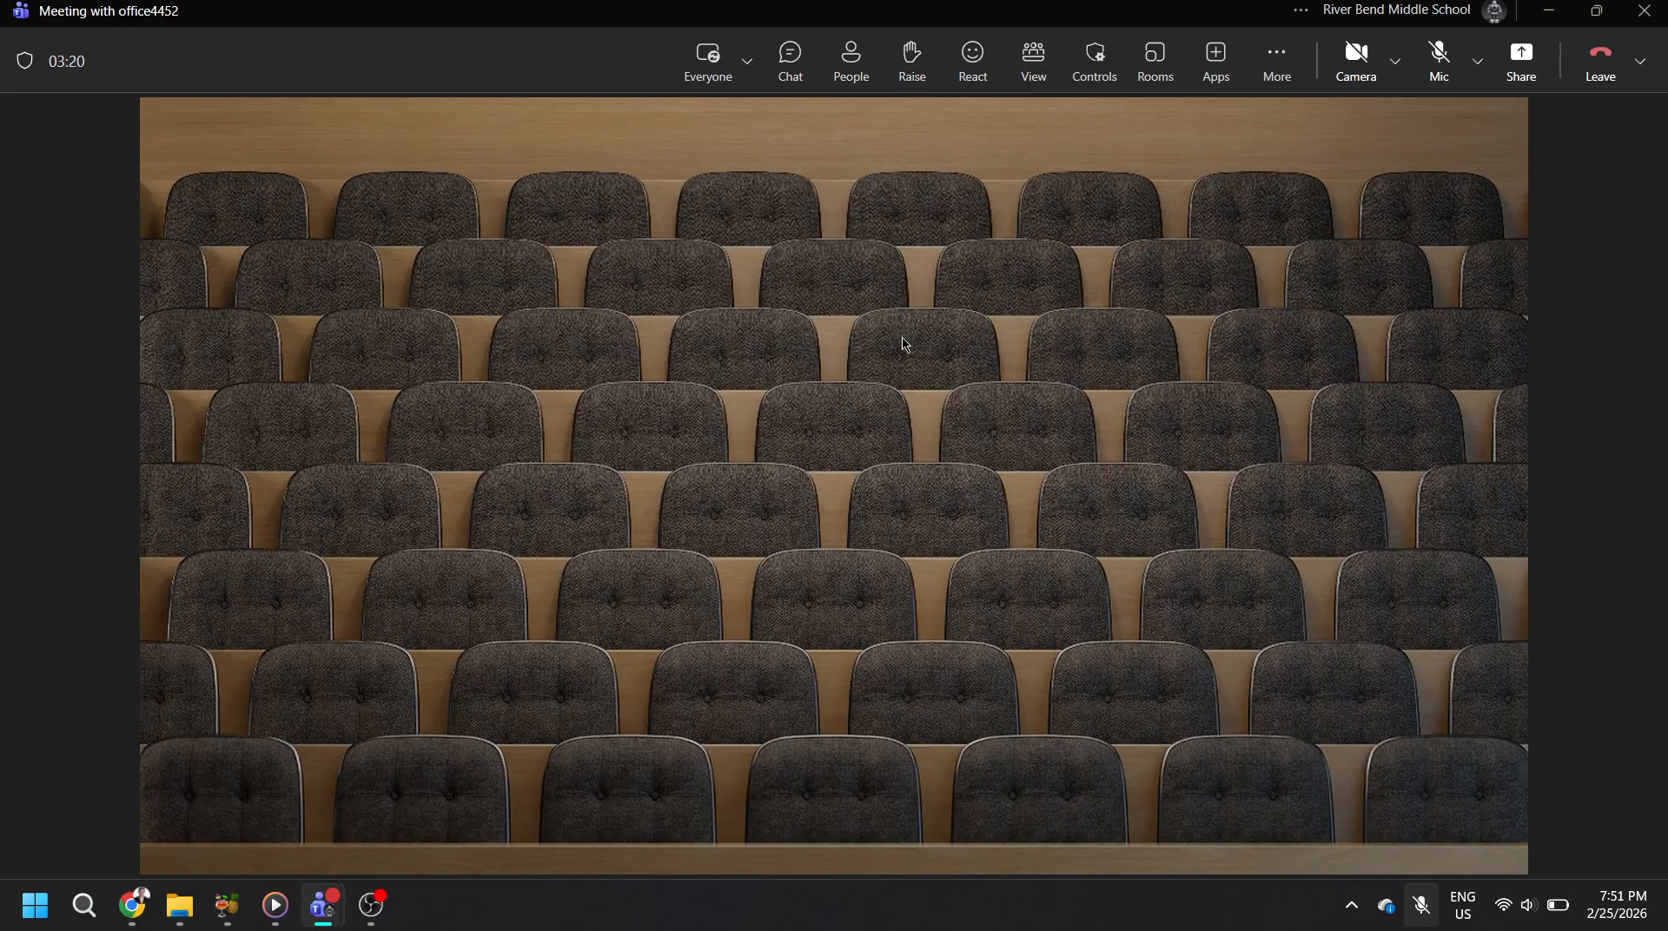